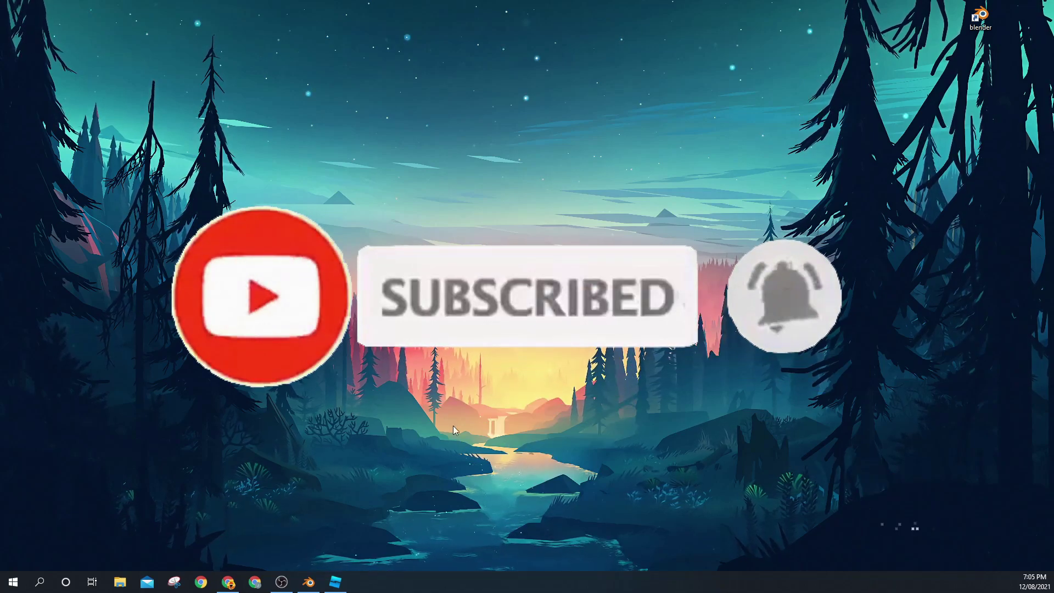
# Switch to Roblox Studio and create a new place from the Classic Baseplate template.
pyautogui.click(335, 581)
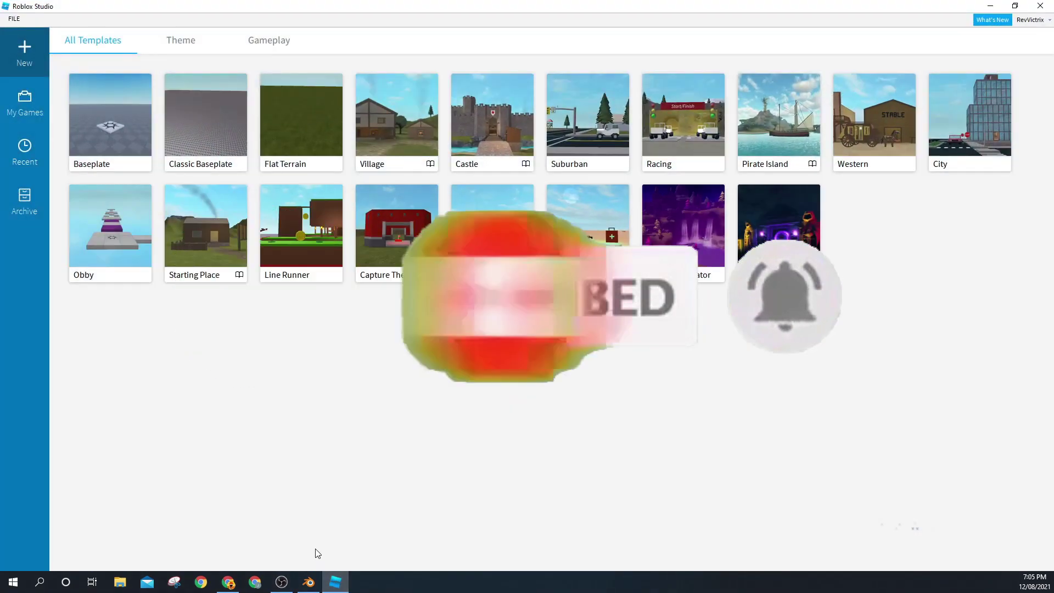
pyautogui.click(208, 143)
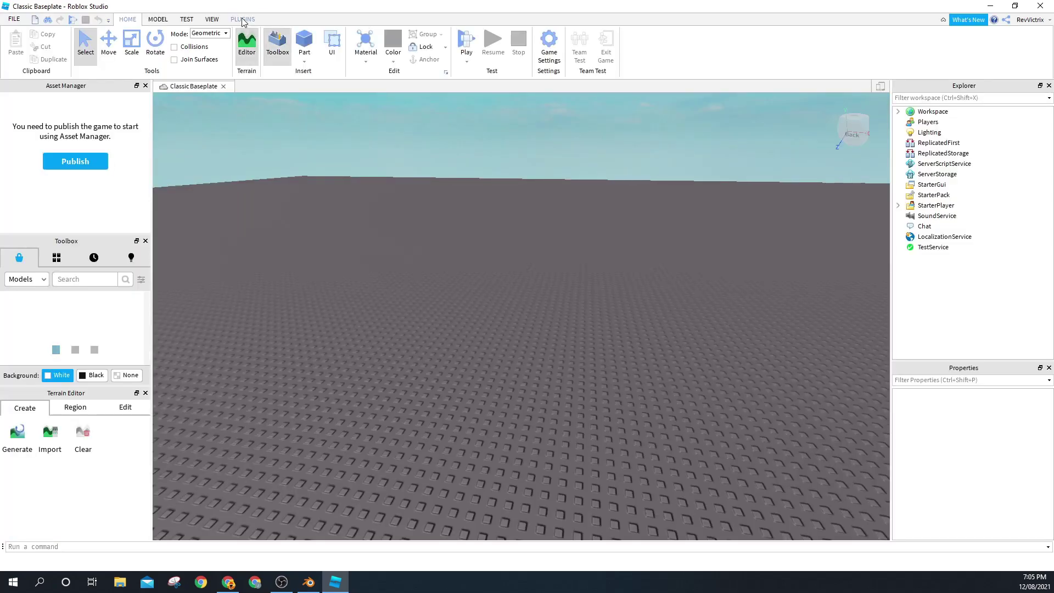
# Spawn the avatar as an R6 character with the Load Character plugin, using the account's username.
pyautogui.click(242, 18)
pyautogui.click(100, 55)
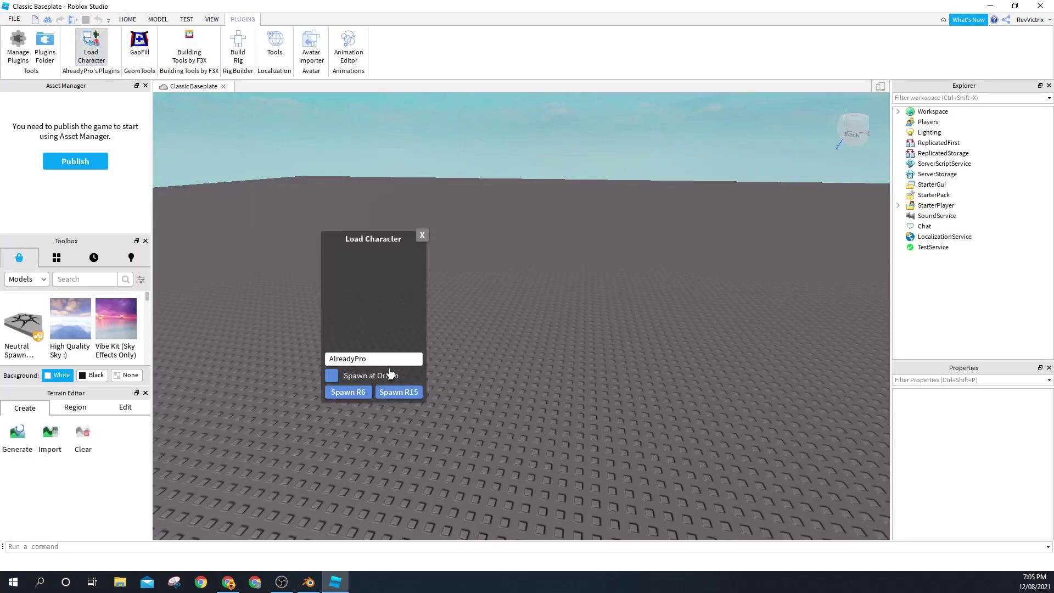
pyautogui.click(359, 360)
pyautogui.write('RevVictrix')
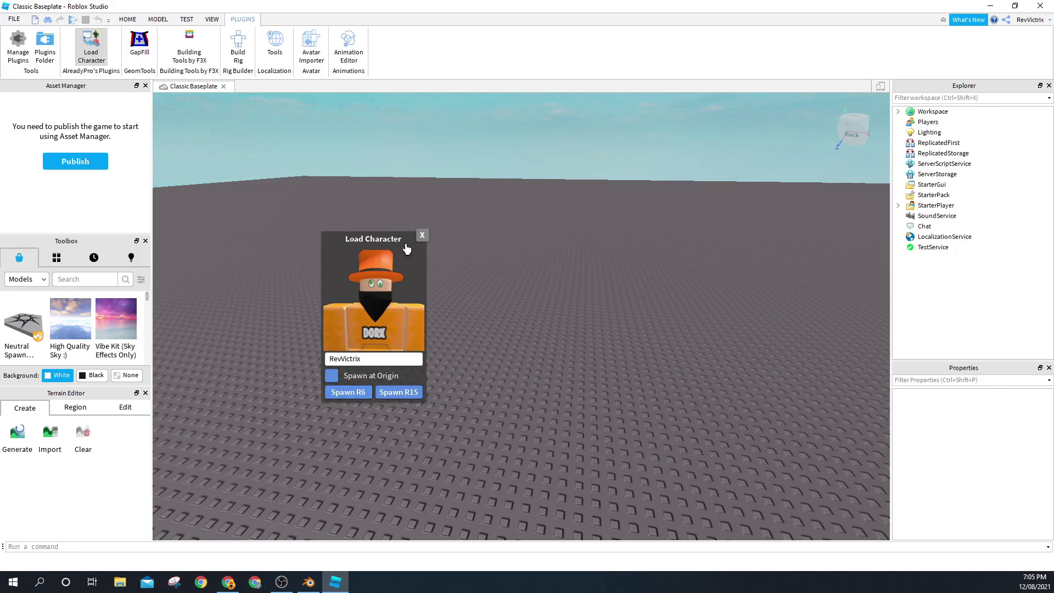
pyautogui.click(419, 240)
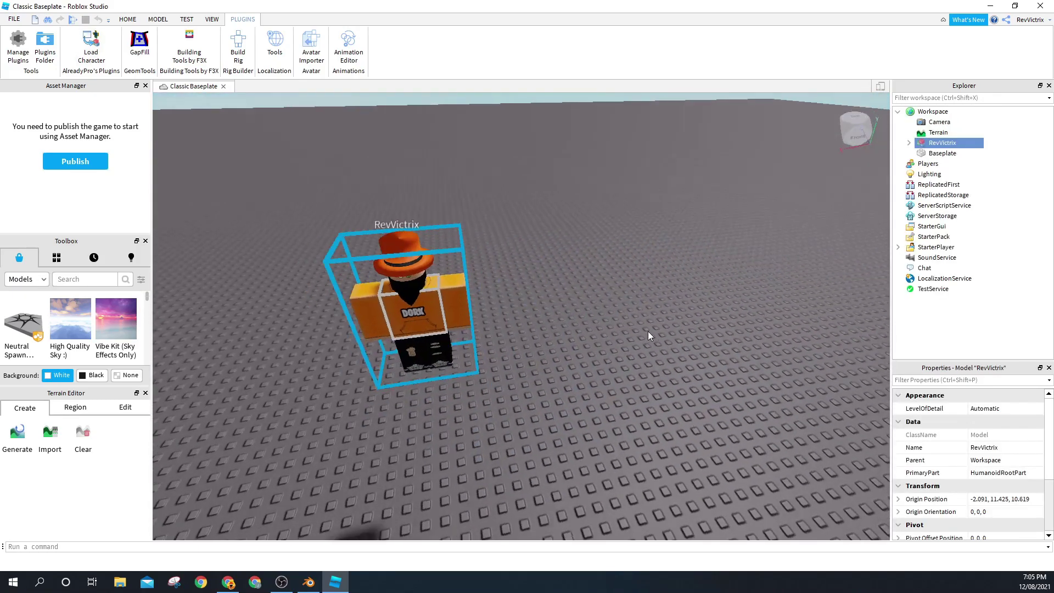
pyautogui.moveTo(648, 331); pyautogui.dragTo(647, 331, button='right')
pyautogui.scroll(-1, 647, 331)
pyautogui.click(774, 324)
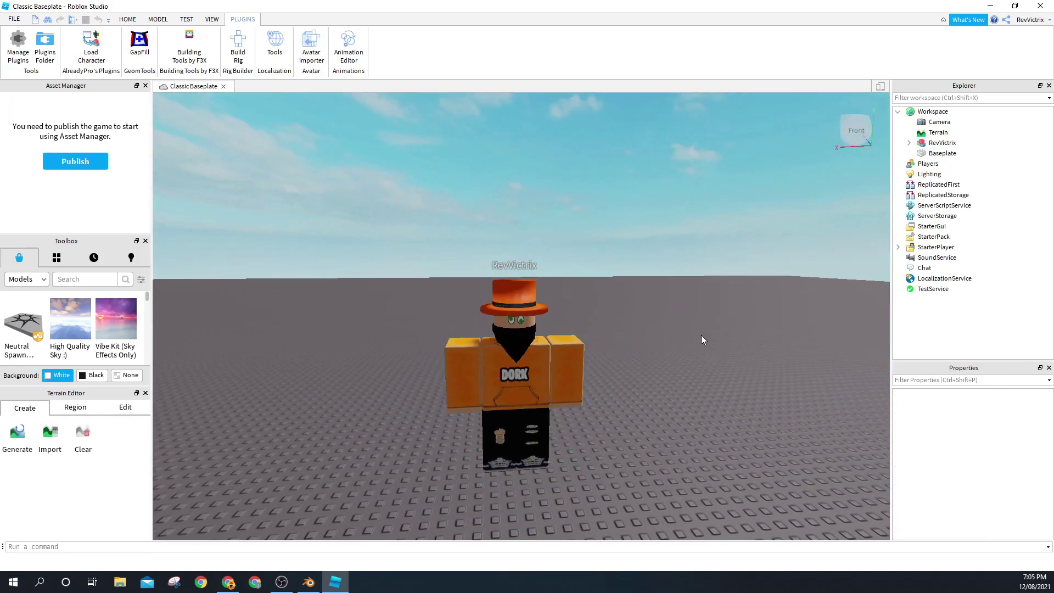
# Delete the 11 TopHat and Bandana accessories from the spawned character model.
pyautogui.click(910, 143)
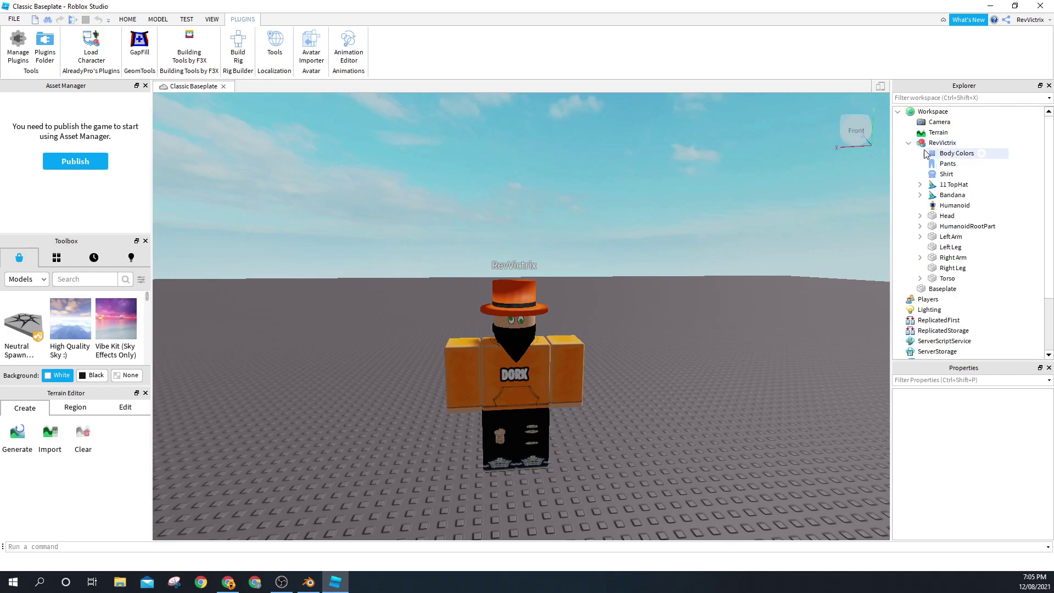
pyautogui.click(946, 186)
pyautogui.press('Delete')
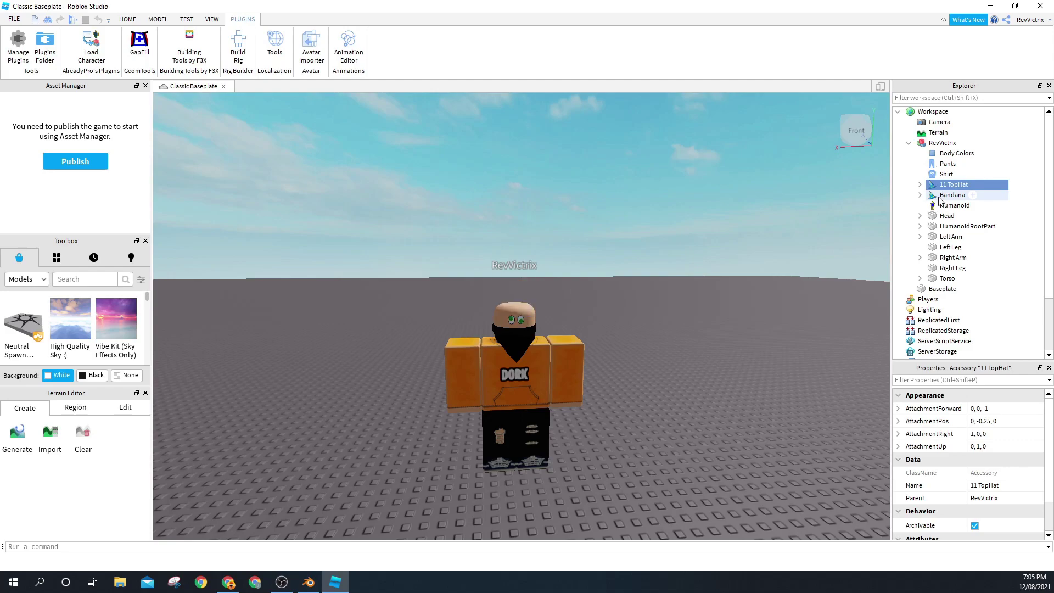
pyautogui.click(952, 184)
pyautogui.press('Delete')
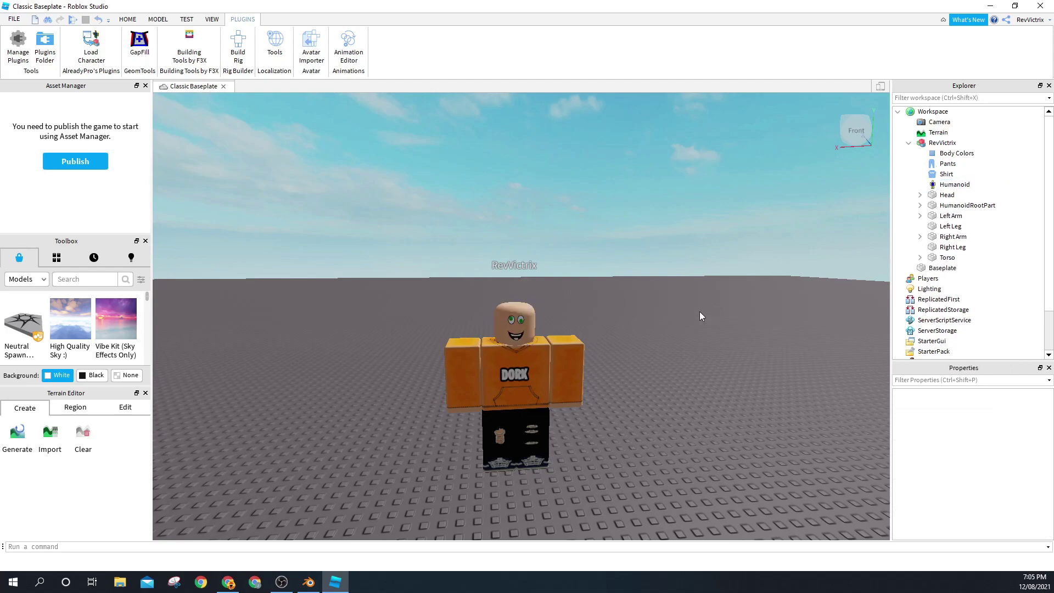
# Export the character model as an OBJ file named RevVictrix13 to the D: Work programs / TV Shows drive.
pyautogui.rightClick(915, 144)
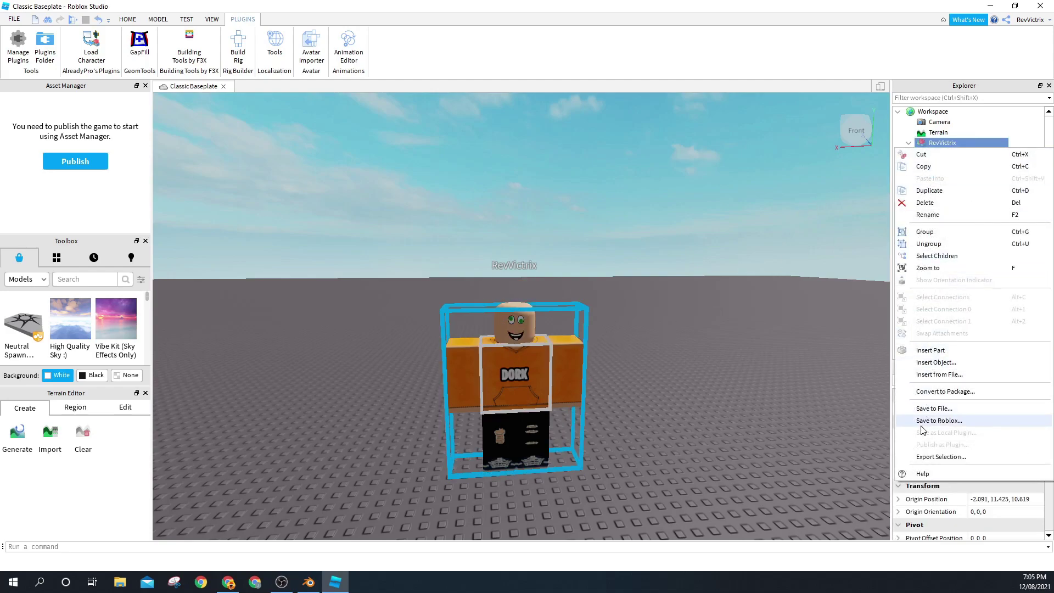
pyautogui.click(923, 461)
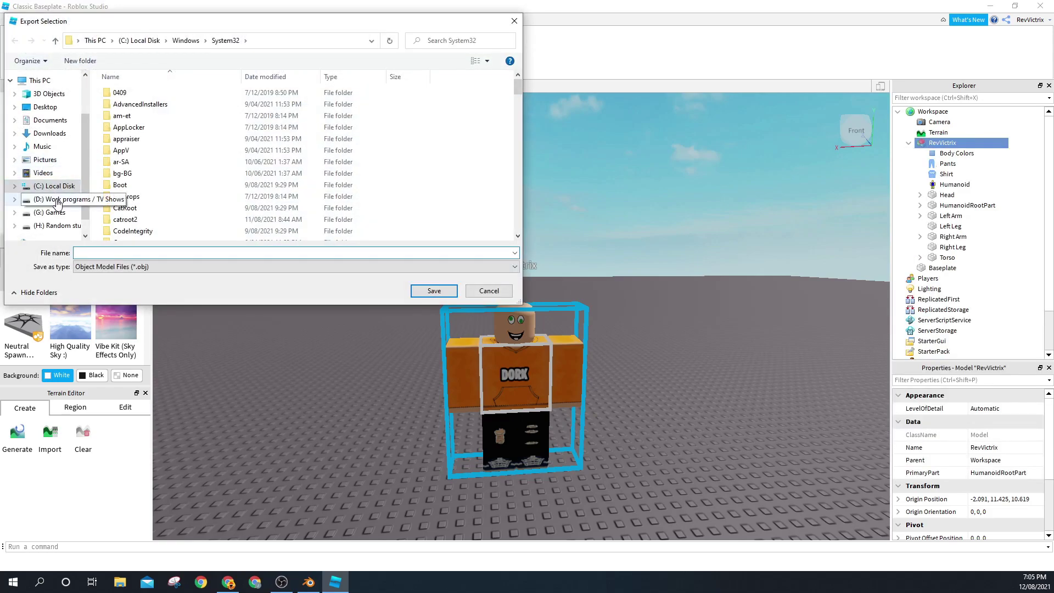
pyautogui.click(55, 199)
pyautogui.click(99, 254)
pyautogui.write('Rev')
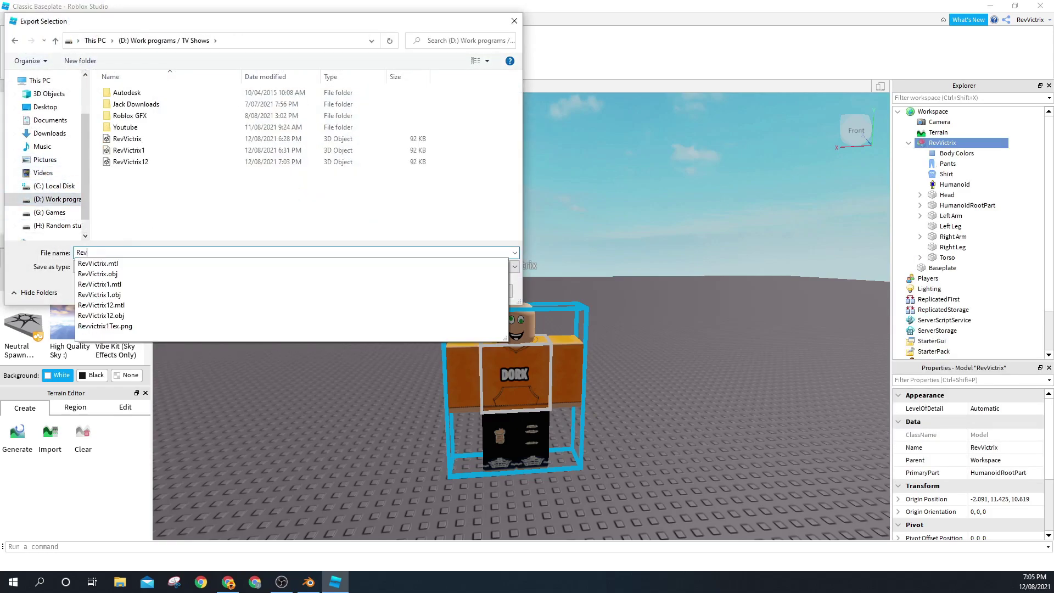
pyautogui.write('Victrix13')
pyautogui.press('Return')
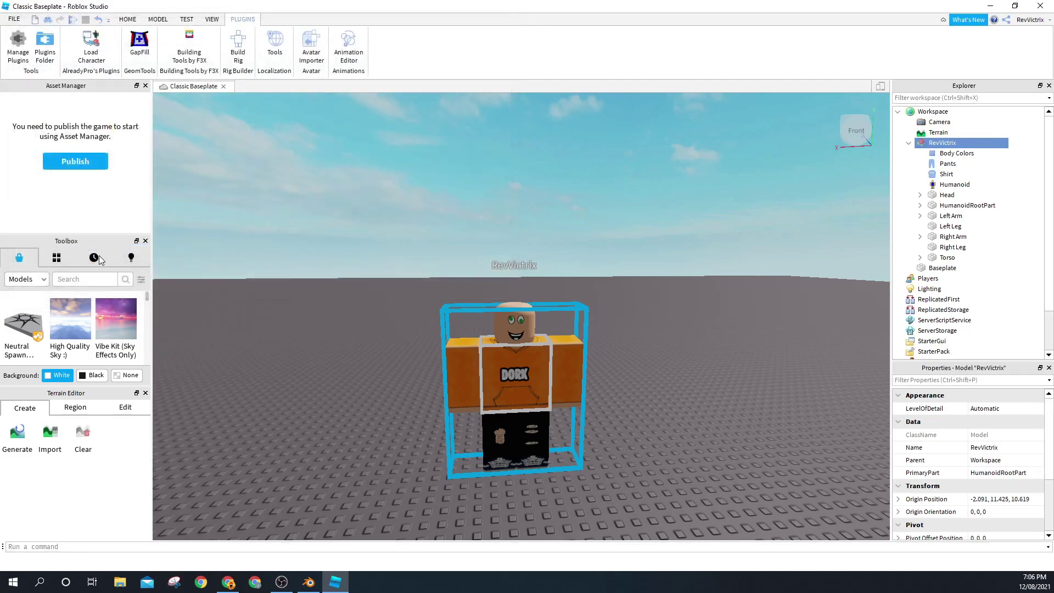
# Switch to Blender and open the recent file PaintRigV3.blend.
pyautogui.click(989, 6)
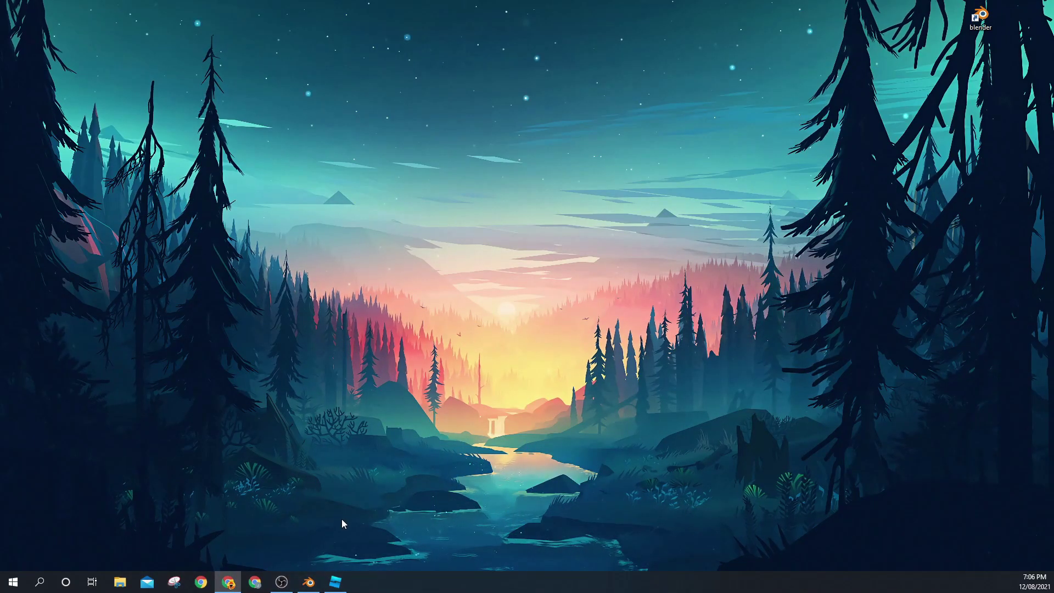
pyautogui.click(308, 581)
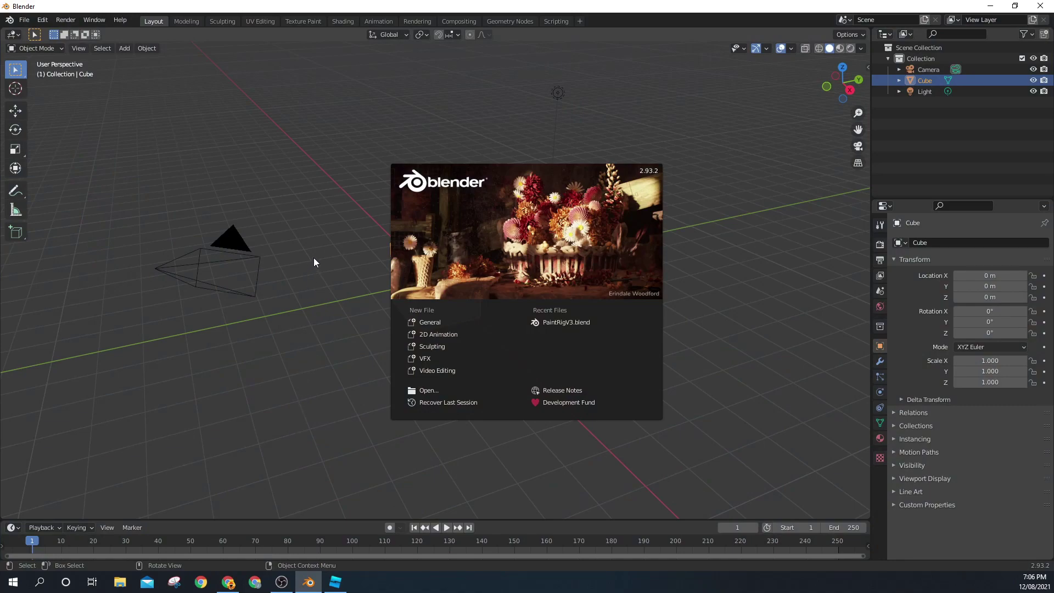
pyautogui.click(343, 180)
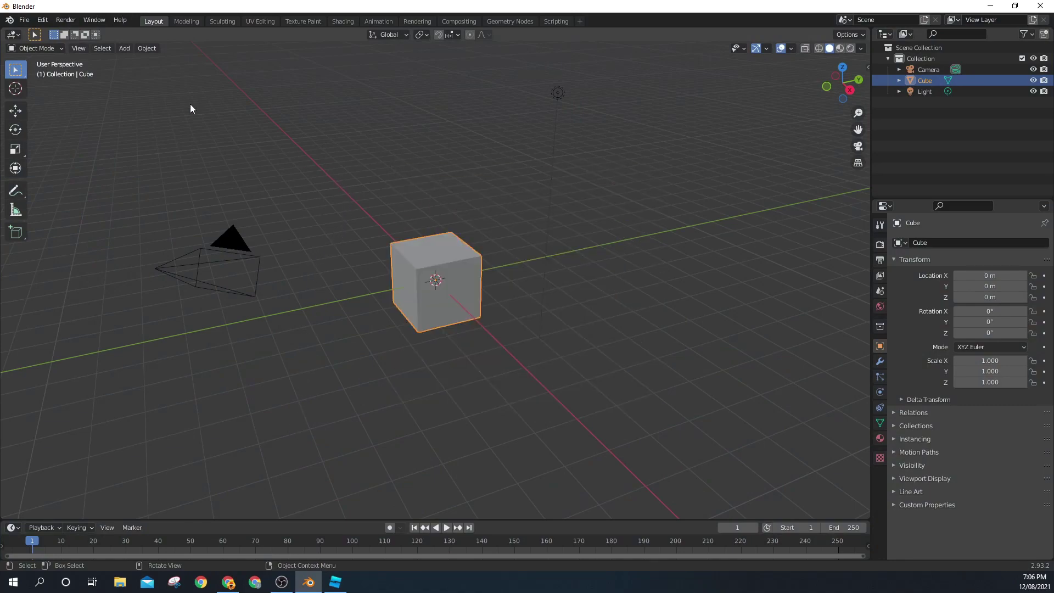
pyautogui.click(24, 20)
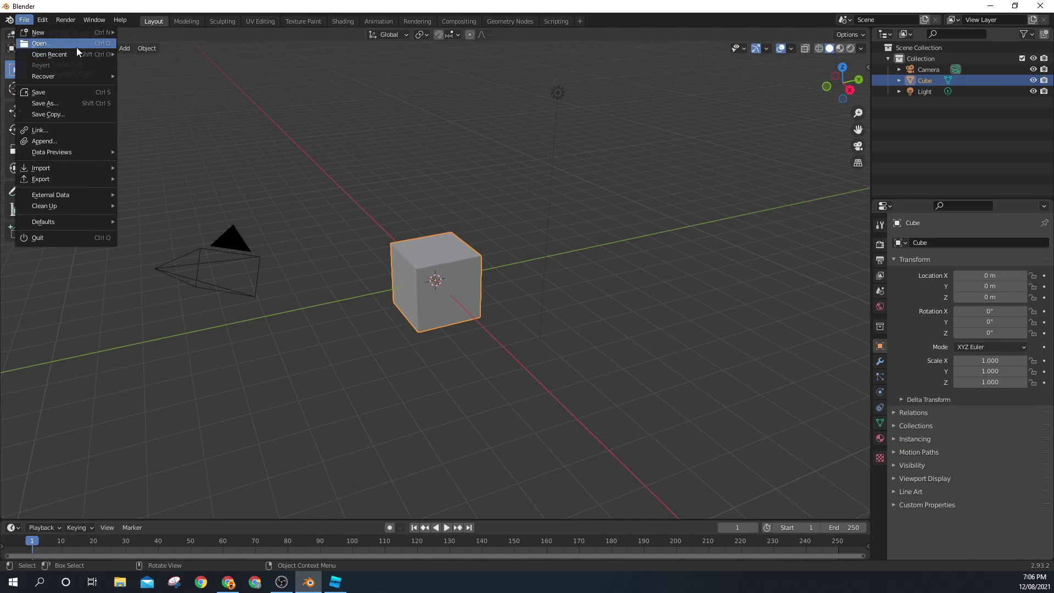
pyautogui.click(130, 53)
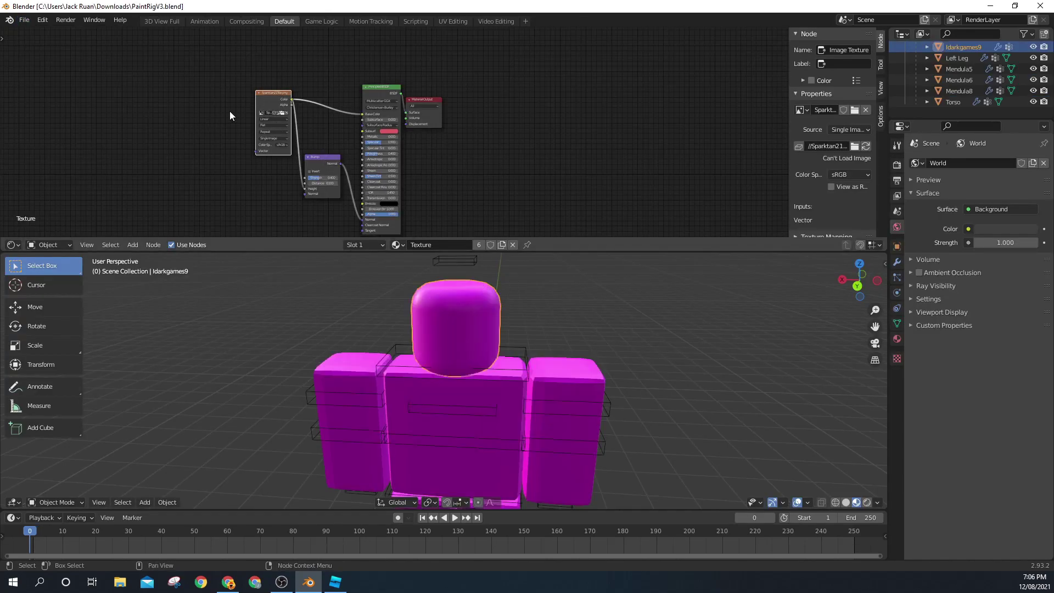
# Load Revvictrix1Tex.png from the D: drive into the rig material's image texture node.
pyautogui.scroll(5, 253, 114)
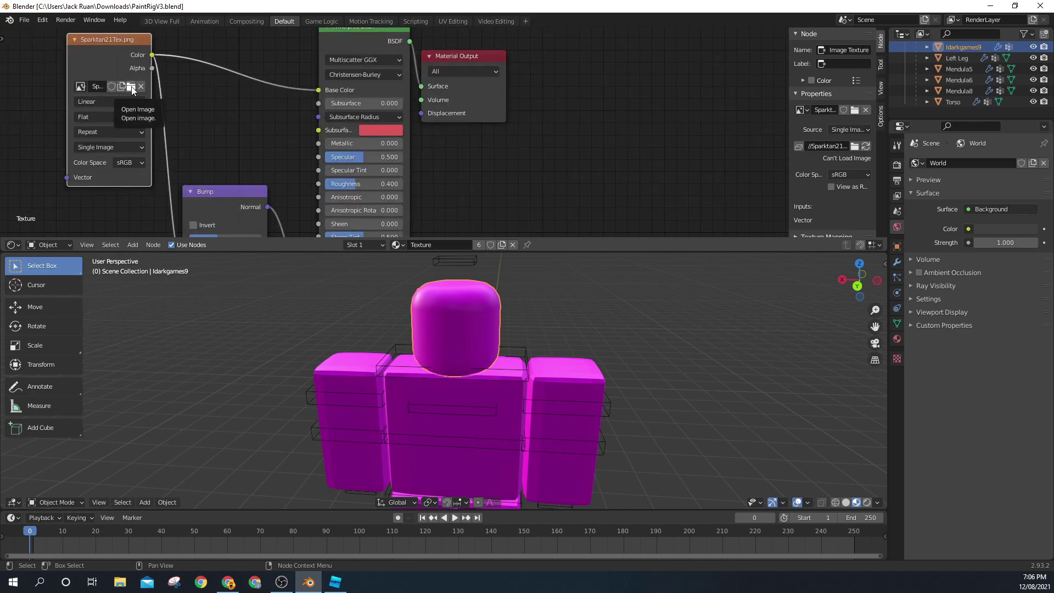
pyautogui.click(131, 88)
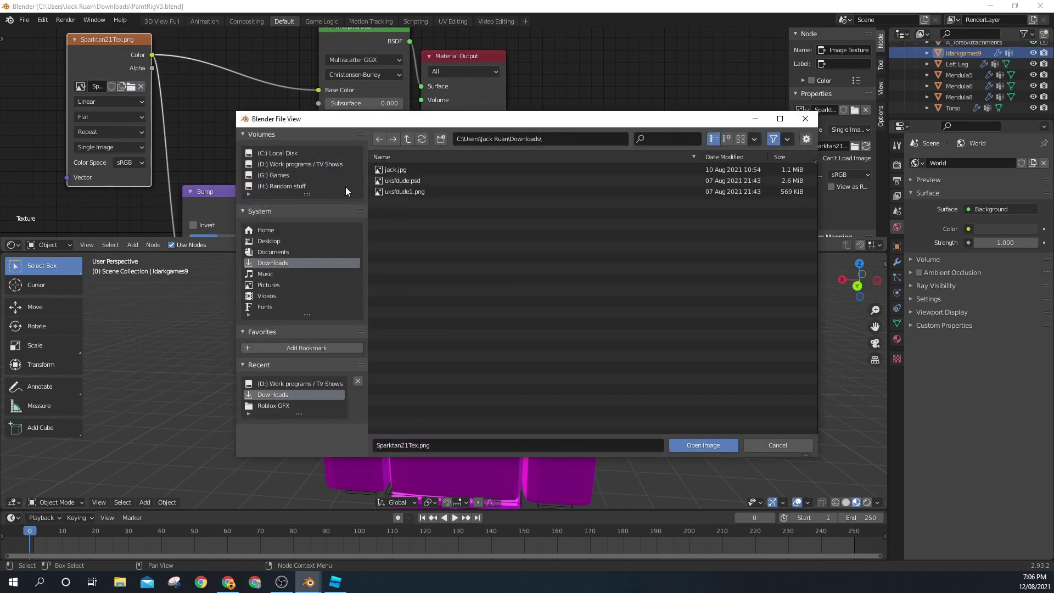
pyautogui.click(299, 164)
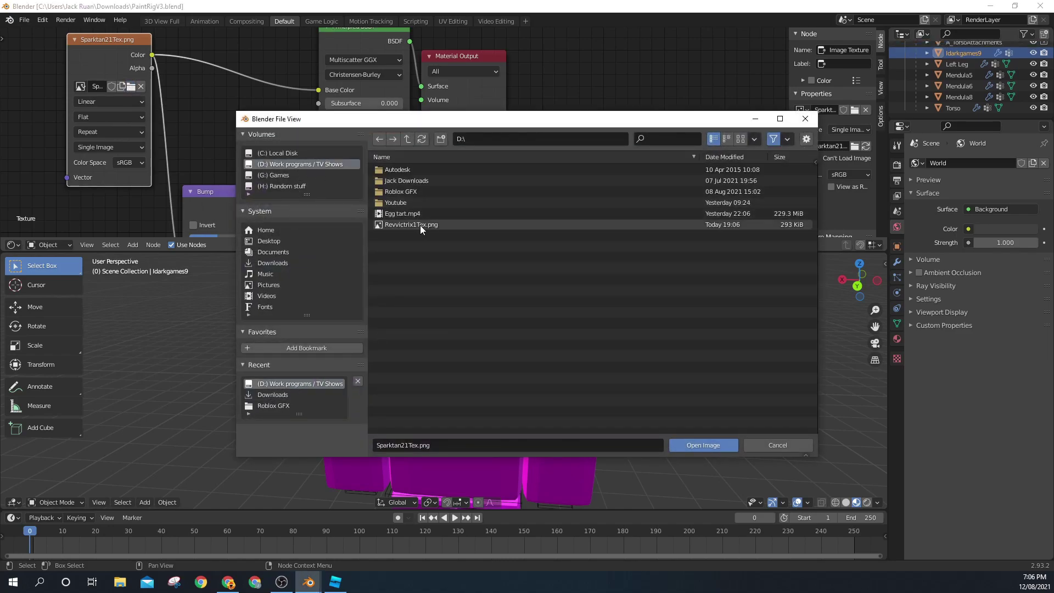
pyautogui.doubleClick(420, 227)
# Select the character's RoBone armature and switch it to Pose Mode.
pyautogui.scroll(-6, 537, 374)
pyautogui.moveTo(485, 360)
pyautogui.mouseDown(button='middle')
pyautogui.moveTo(499, 327)
pyautogui.moveTo(493, 341)
pyautogui.mouseUp(button='middle')
pyautogui.scroll(1, 485, 344)
pyautogui.moveTo(492, 391); pyautogui.dragTo(865, 313, button='middle')
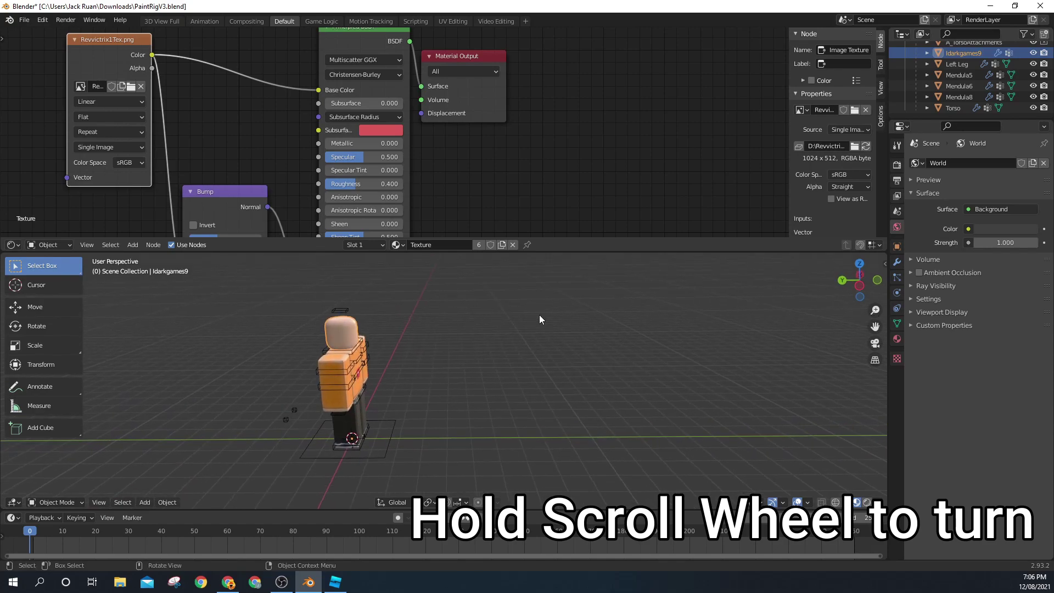
pyautogui.moveTo(554, 314); pyautogui.dragTo(654, 313, button='middle')
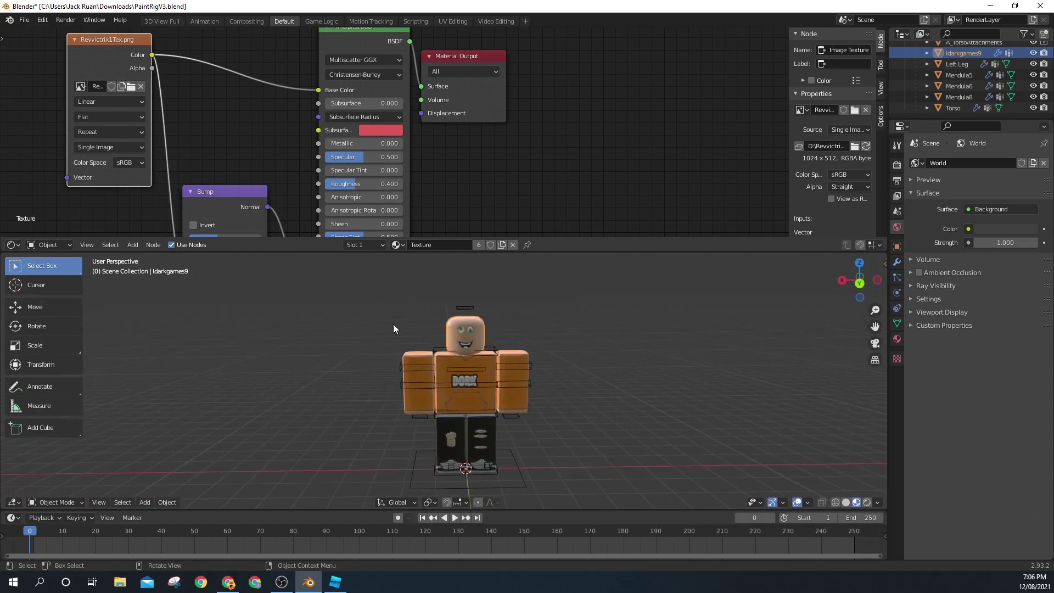
pyautogui.click(412, 371)
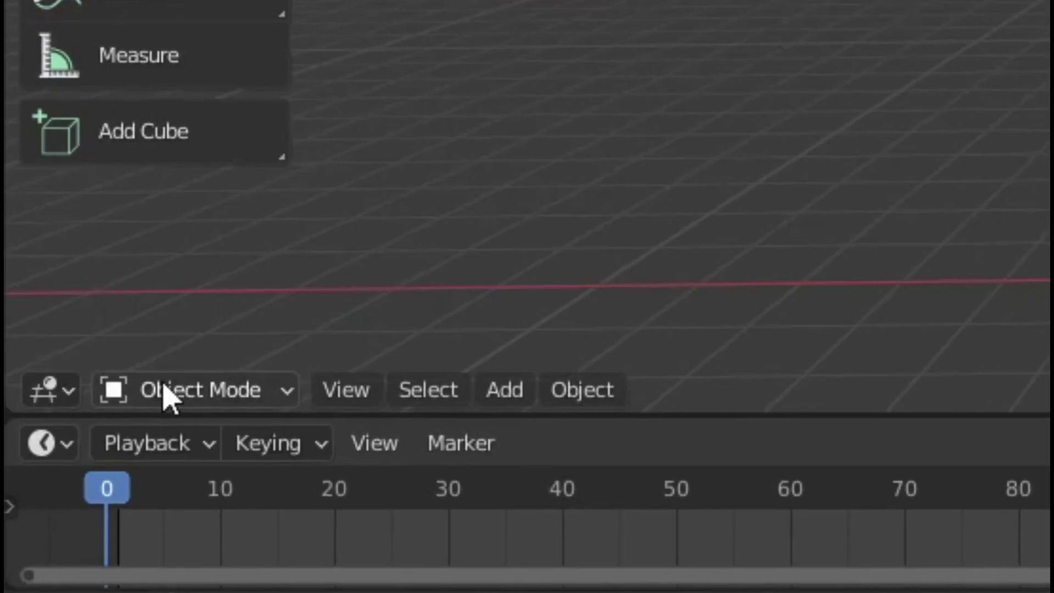
pyautogui.click(48, 503)
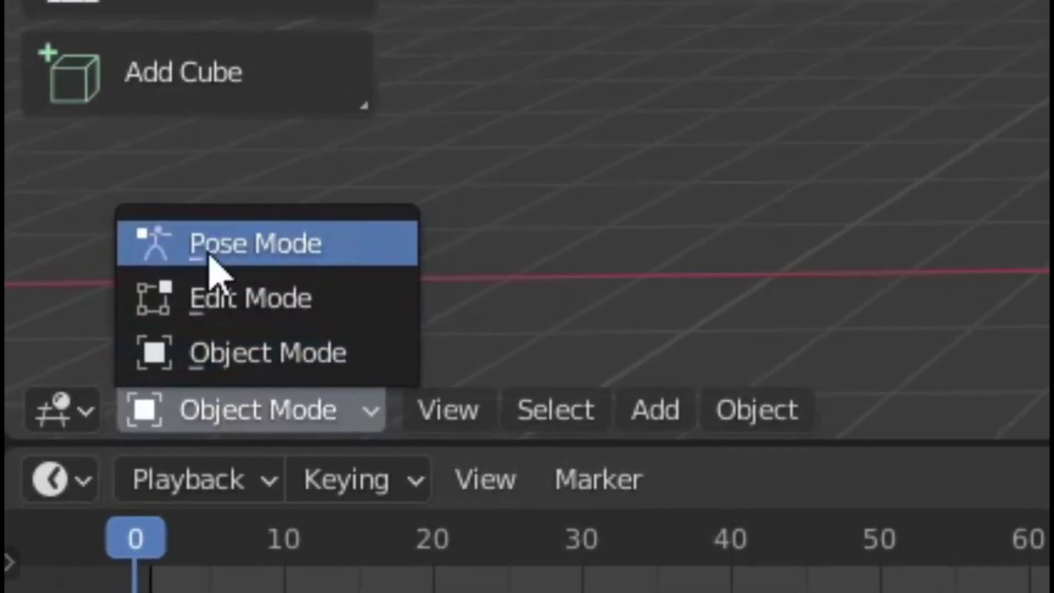
pyautogui.click(49, 467)
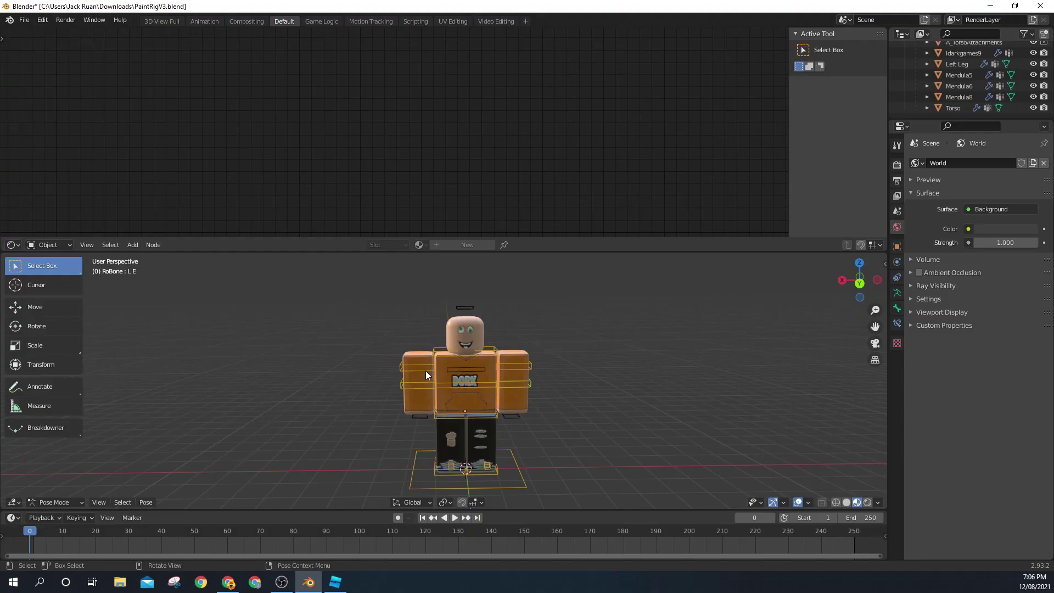
# Try moving the character's right arm bone upward, and undo the move.
pyautogui.click(72, 307)
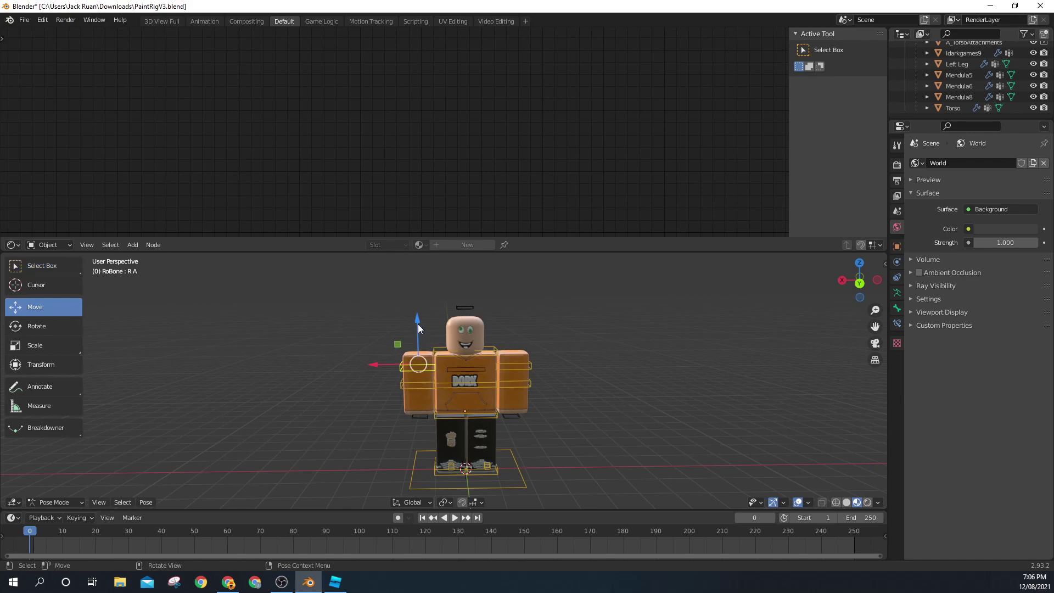
pyautogui.moveTo(417, 324)
pyautogui.mouseDown()
pyautogui.moveTo(416, 308)
pyautogui.moveTo(414, 328)
pyautogui.mouseUp()
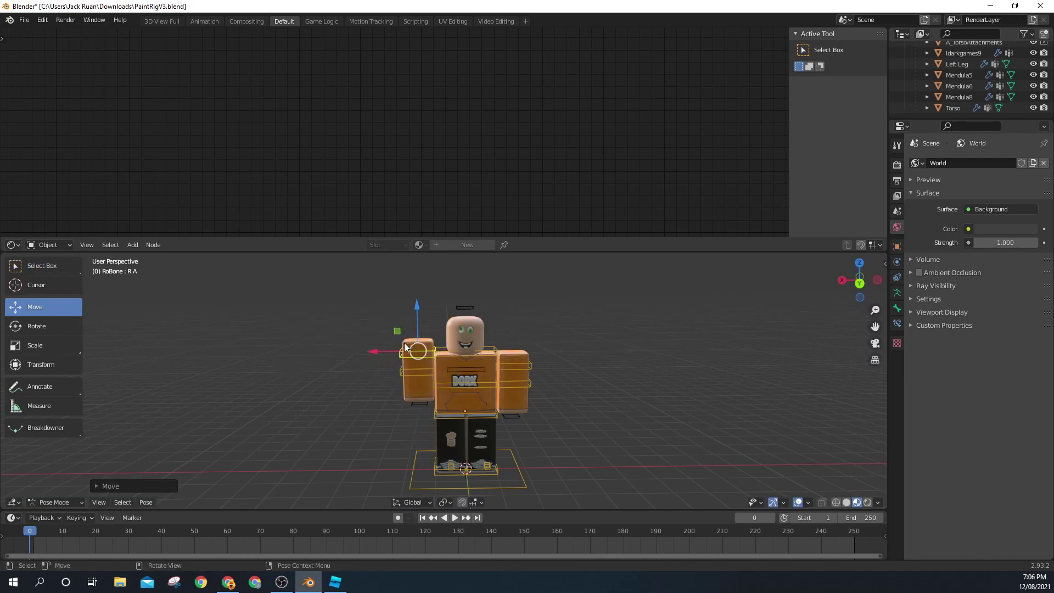
pyautogui.hotkey('ctrl', 'z')
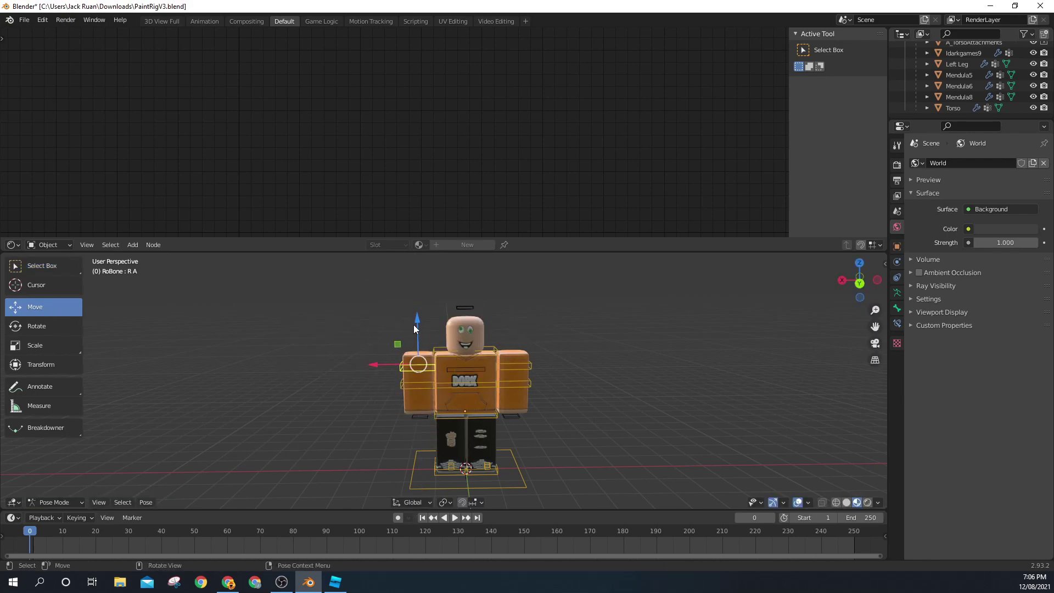
# Rotate and move the character's right arm bone outward to start raising the arm.
pyautogui.click(22, 326)
pyautogui.moveTo(382, 346); pyautogui.dragTo(458, 352)
pyautogui.click(34, 307)
pyautogui.moveTo(392, 366); pyautogui.dragTo(411, 354)
pyautogui.click(14, 318)
pyautogui.moveTo(472, 385); pyautogui.dragTo(583, 352, button='middle')
pyautogui.click(423, 364)
pyautogui.moveTo(423, 364); pyautogui.dragTo(442, 349)
# Move and rotate the right arm's bones further to bend the arm up into a waving pose.
pyautogui.click(71, 311)
pyautogui.moveTo(351, 357); pyautogui.dragTo(377, 341, button='middle')
pyautogui.moveTo(380, 344); pyautogui.dragTo(406, 339)
pyautogui.click(55, 307)
pyautogui.click(429, 373)
pyautogui.click(48, 326)
pyautogui.moveTo(434, 384); pyautogui.dragTo(387, 417, button='middle')
# Rotate the left arm's bones so the arm bends outward, away from the torso.
pyautogui.click(515, 340)
pyautogui.rightClick(367, 453)
pyautogui.moveTo(387, 423); pyautogui.dragTo(371, 420)
pyautogui.moveTo(552, 406); pyautogui.dragTo(628, 371, button='middle')
pyautogui.moveTo(533, 353); pyautogui.dragTo(521, 336)
pyautogui.click(512, 380)
pyautogui.moveTo(538, 378); pyautogui.dragTo(537, 398)
pyautogui.click(631, 420)
pyautogui.moveTo(559, 489); pyautogui.dragTo(566, 482, button='middle')
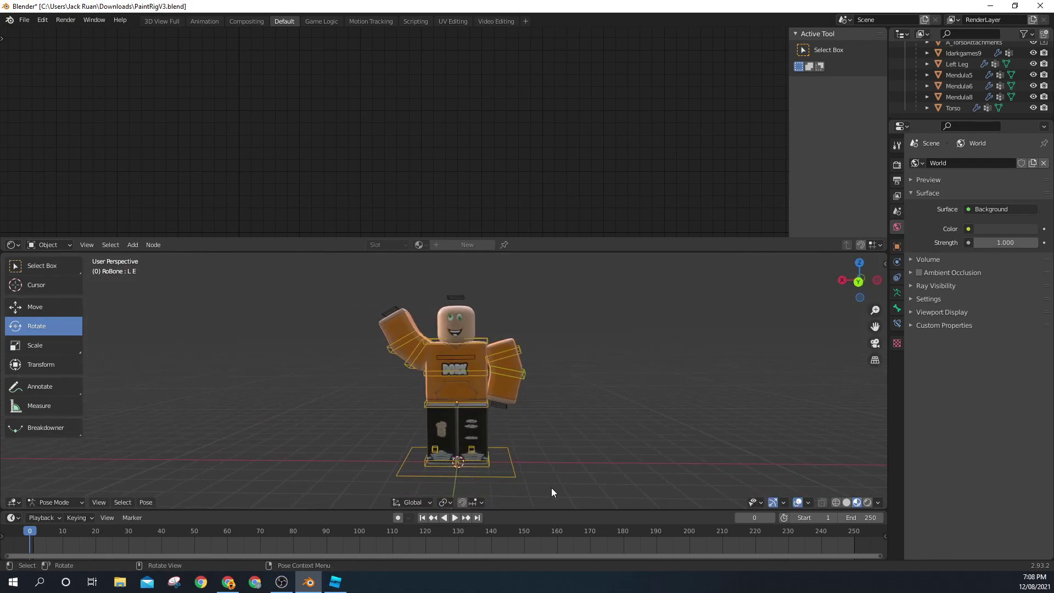
# Return the armature to Object Mode and add a point light to the scene.
pyautogui.moveTo(518, 395); pyautogui.dragTo(571, 434, button='middle')
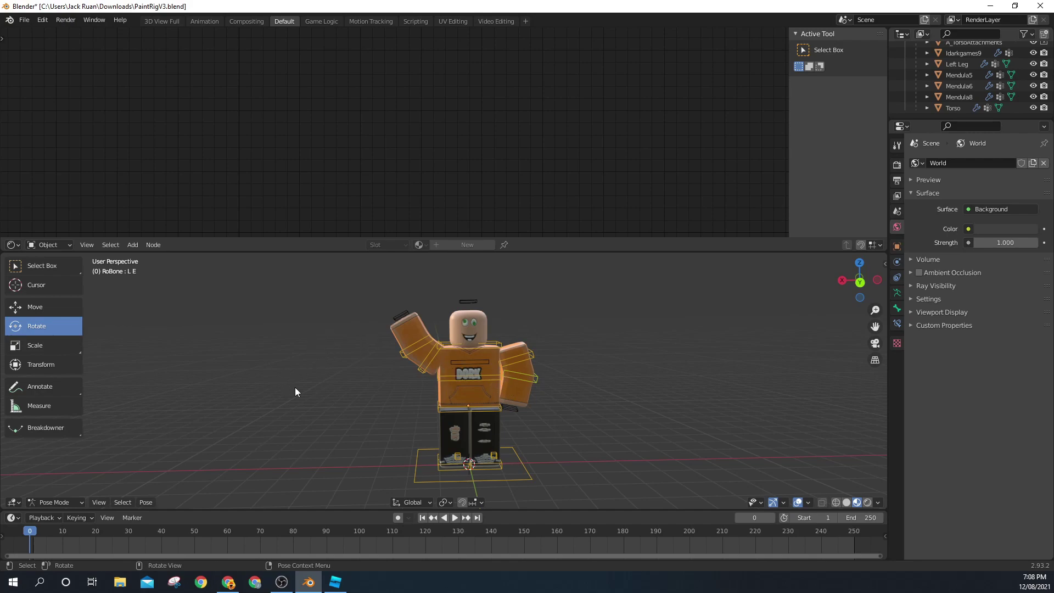
pyautogui.click(76, 499)
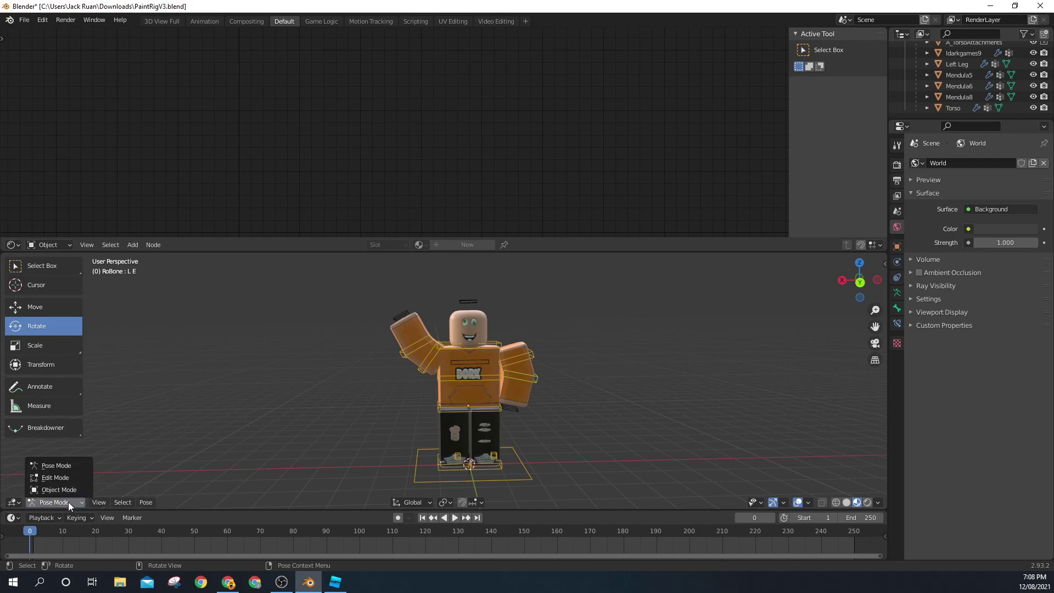
pyautogui.click(62, 489)
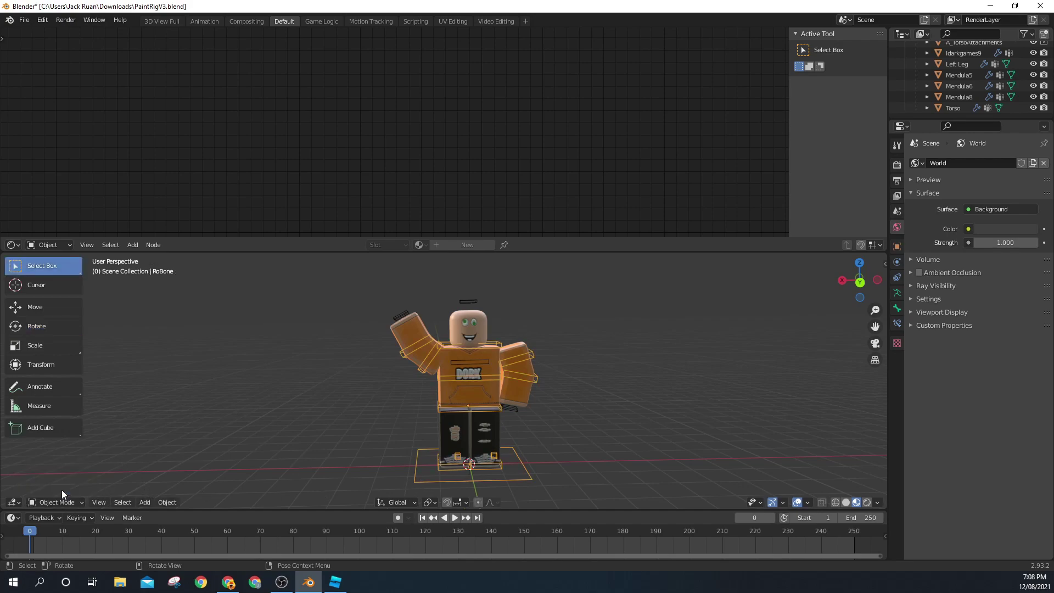
pyautogui.click(145, 502)
pyautogui.moveTo(174, 355)
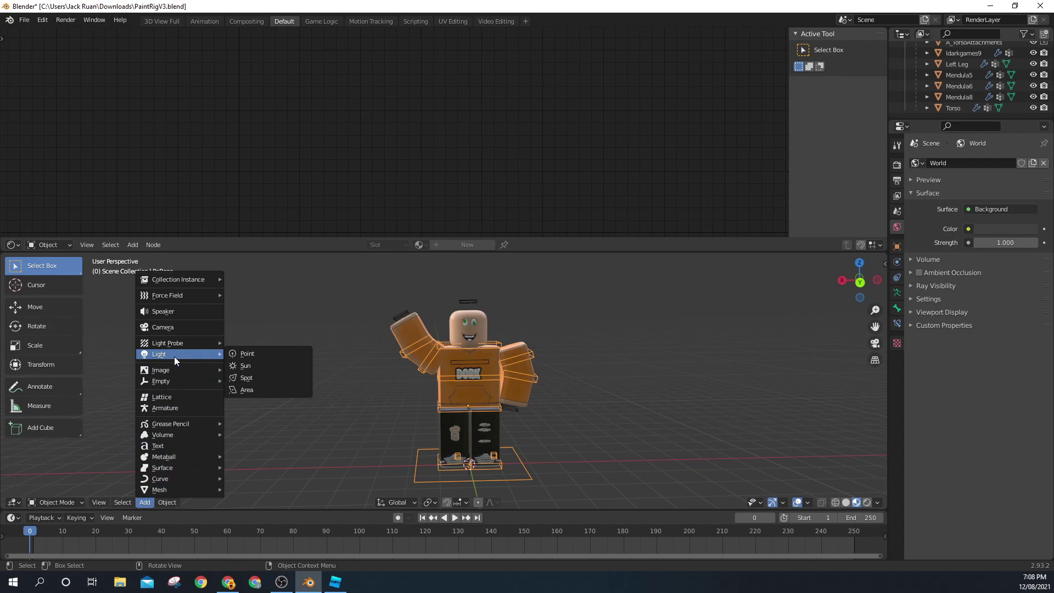
pyautogui.click(232, 354)
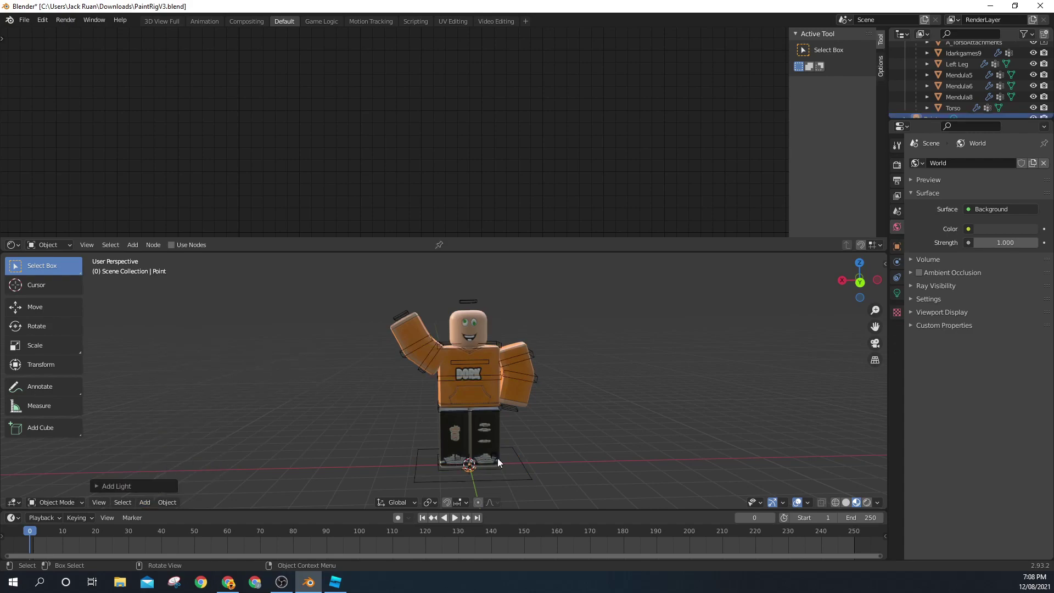
# Move the point light out in front of the character and raise it to about head height.
pyautogui.moveTo(517, 460); pyautogui.dragTo(666, 463, button='middle')
pyautogui.hotkey('shift', 'space')
pyautogui.press('g')
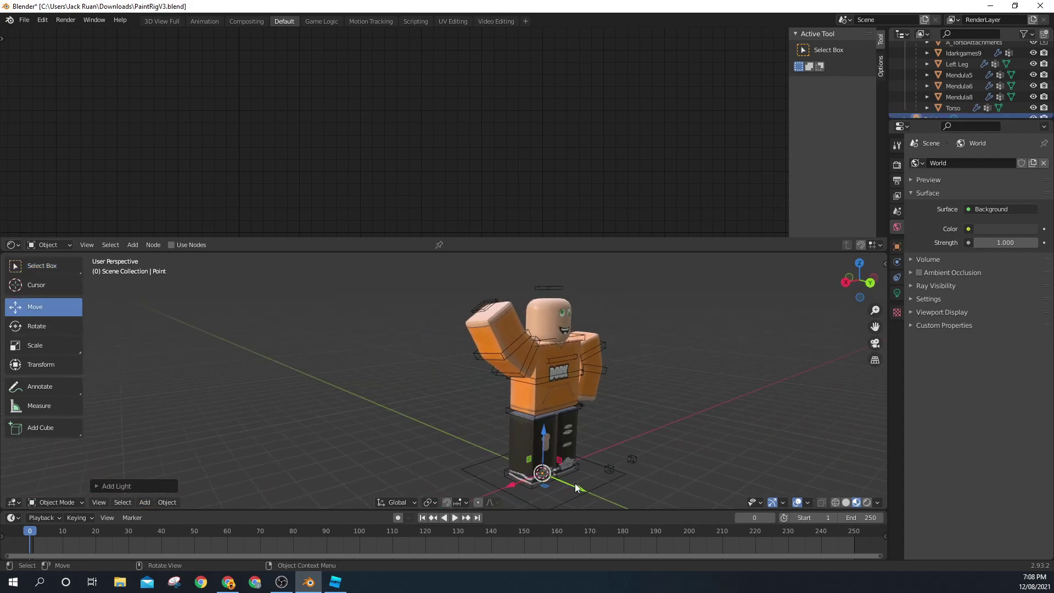
pyautogui.moveTo(574, 484); pyautogui.dragTo(691, 344)
pyautogui.moveTo(691, 344); pyautogui.dragTo(701, 364, button='middle')
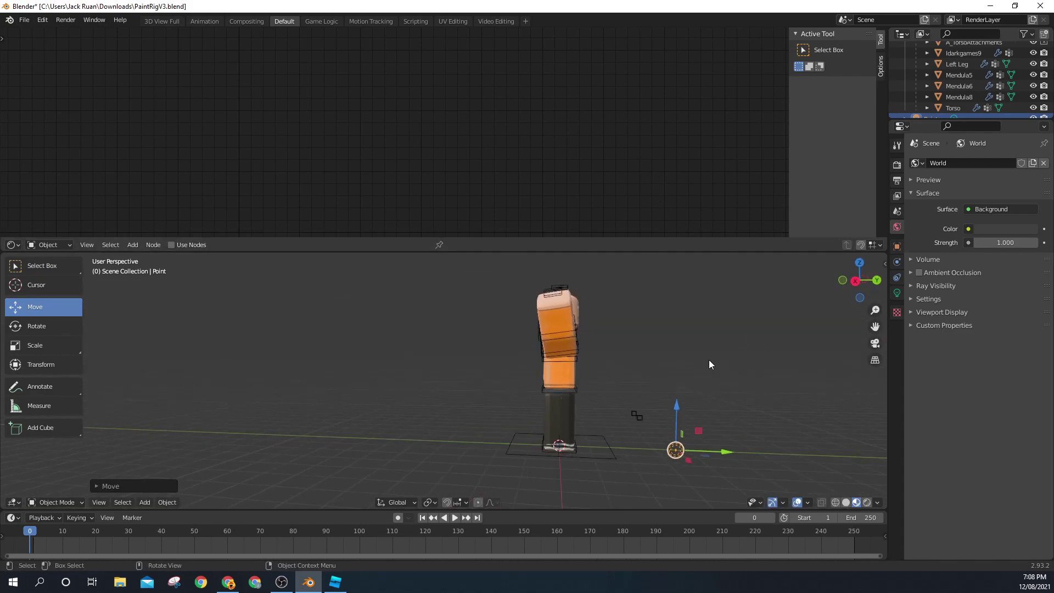
pyautogui.moveTo(677, 412); pyautogui.dragTo(677, 263)
pyautogui.moveTo(709, 313); pyautogui.dragTo(625, 327, button='middle')
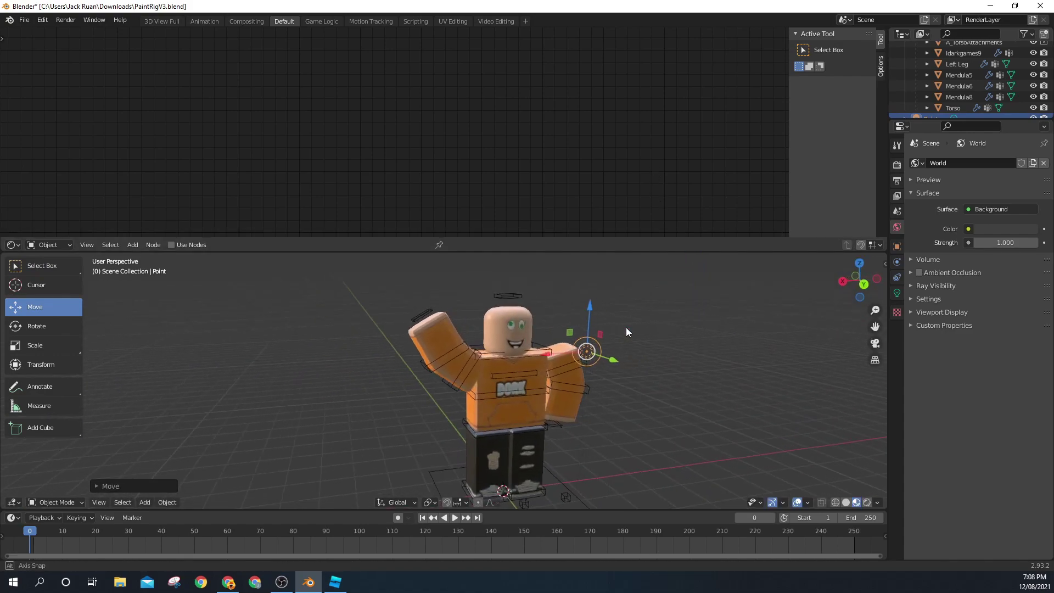
# Set the point light's power to 1000 in its light data properties.
pyautogui.click(897, 293)
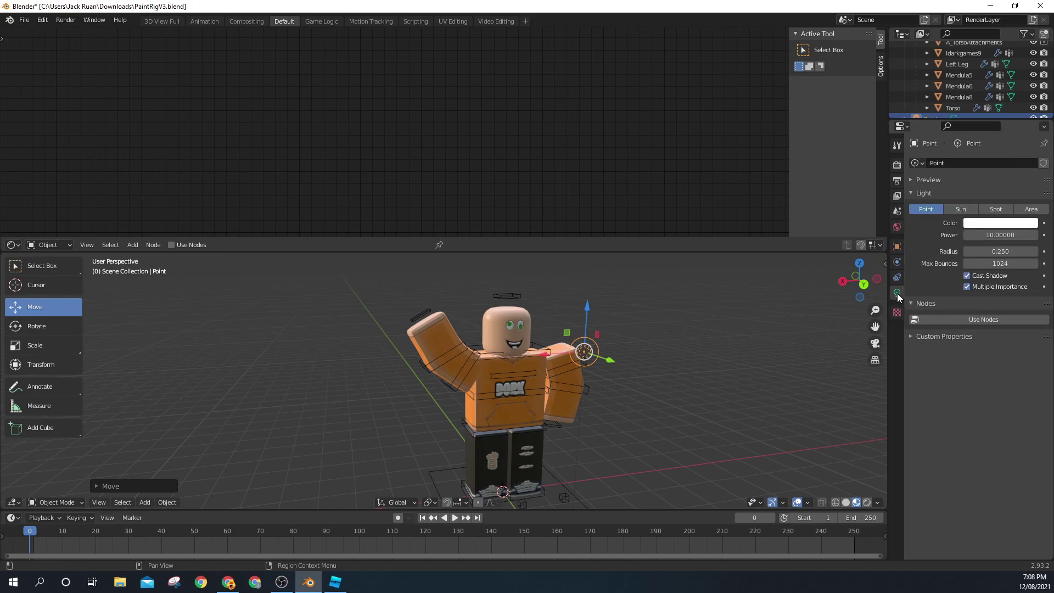
pyautogui.click(1001, 236)
pyautogui.write('1000')
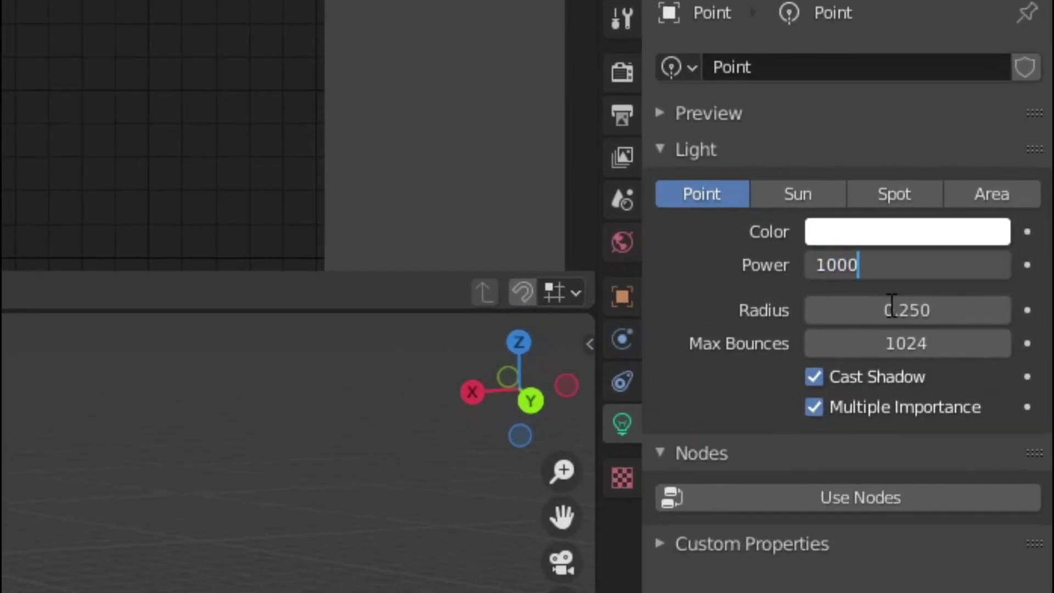
pyautogui.press('Return')
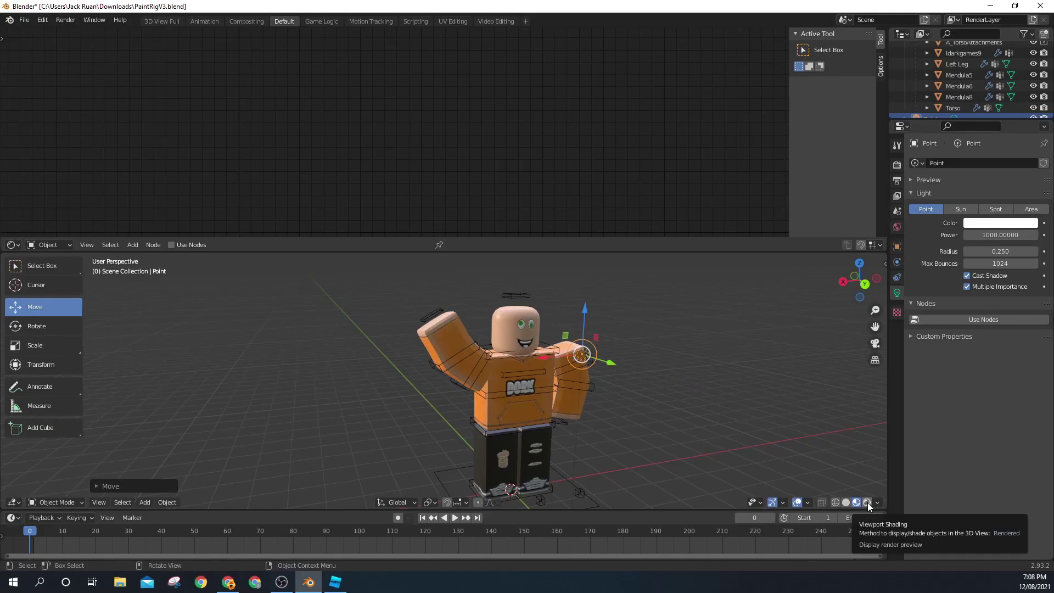
# Preview the scene in rendered viewport shading and change the render engine to Eevee.
pyautogui.click(867, 503)
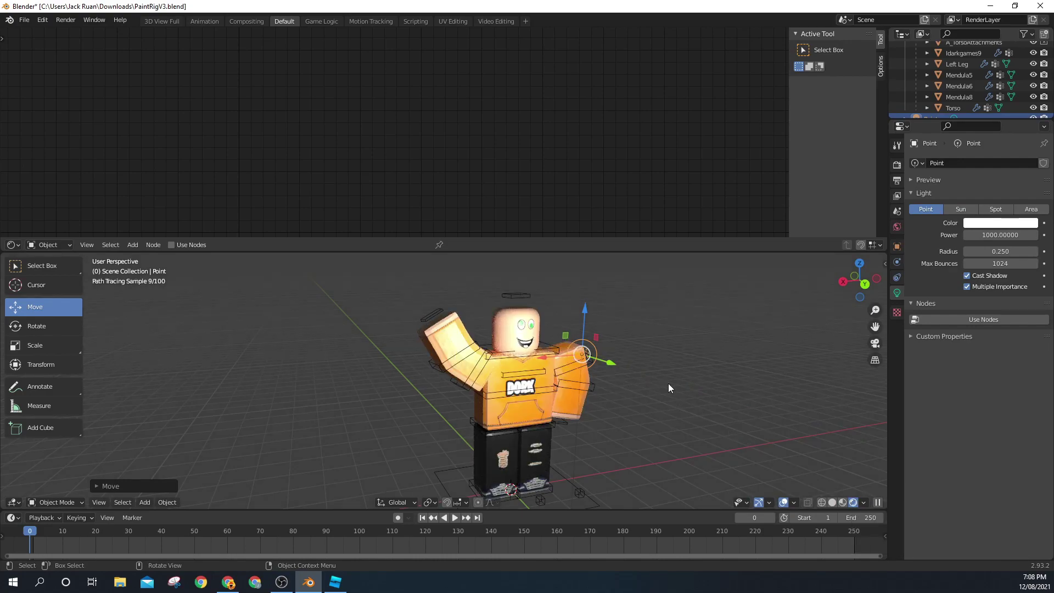
pyautogui.moveTo(669, 387); pyautogui.dragTo(714, 373, button='middle')
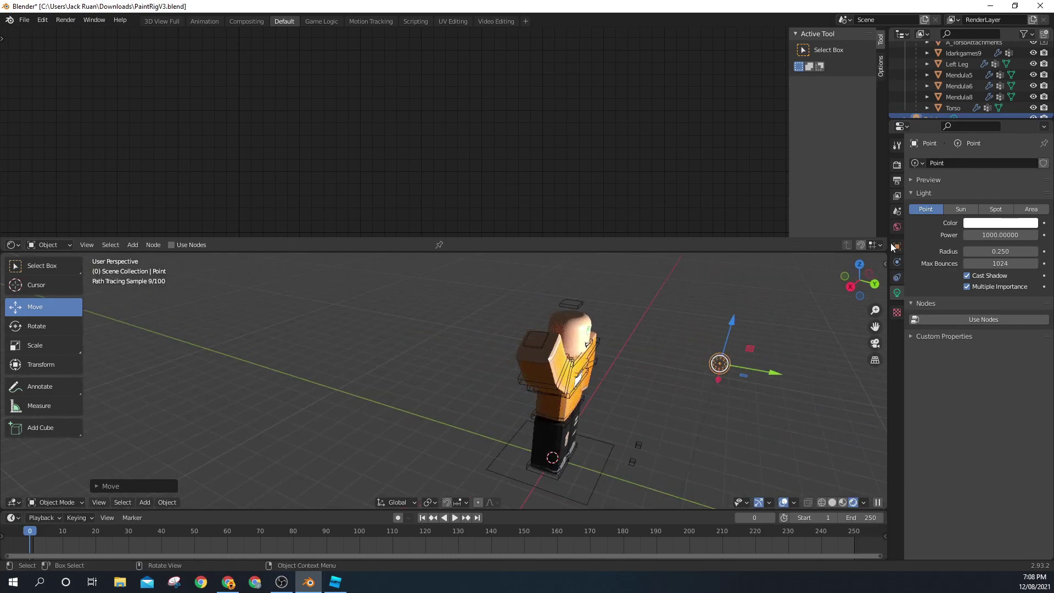
pyautogui.moveTo(633, 364); pyautogui.dragTo(615, 341, button='middle')
pyautogui.click(897, 166)
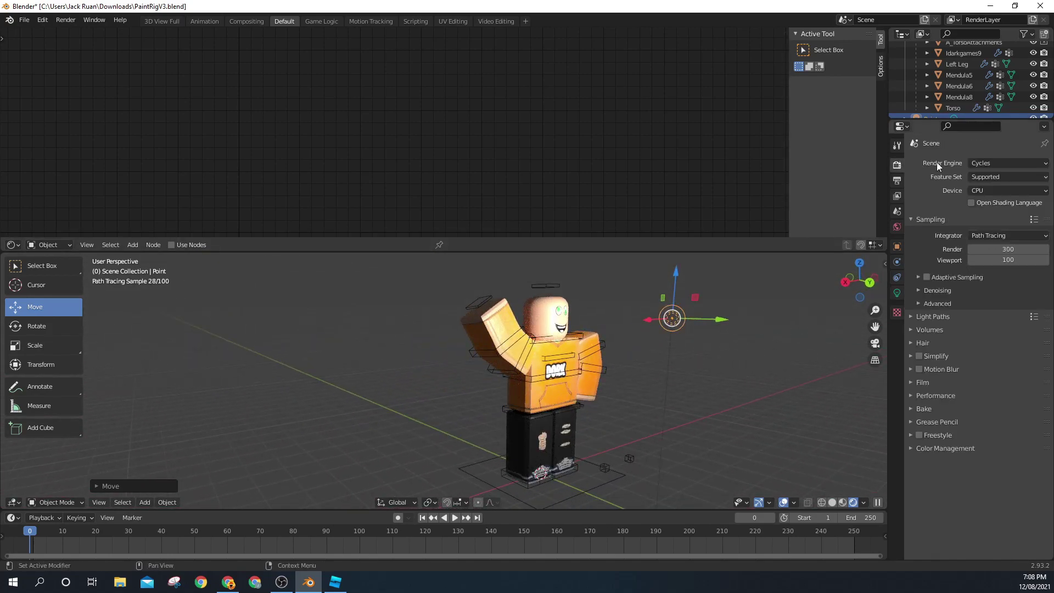
pyautogui.click(981, 162)
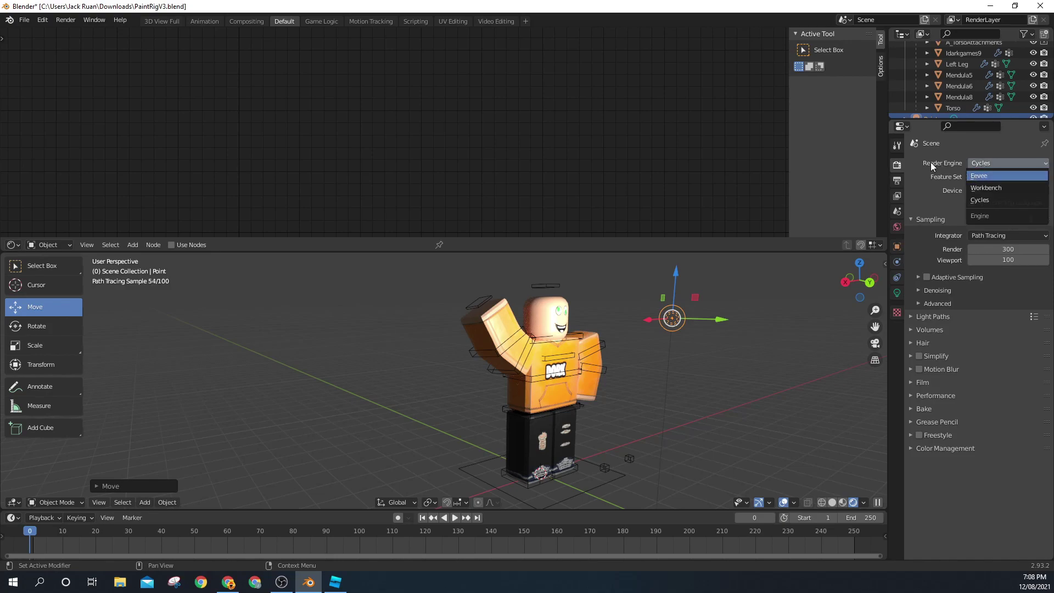
pyautogui.click(978, 176)
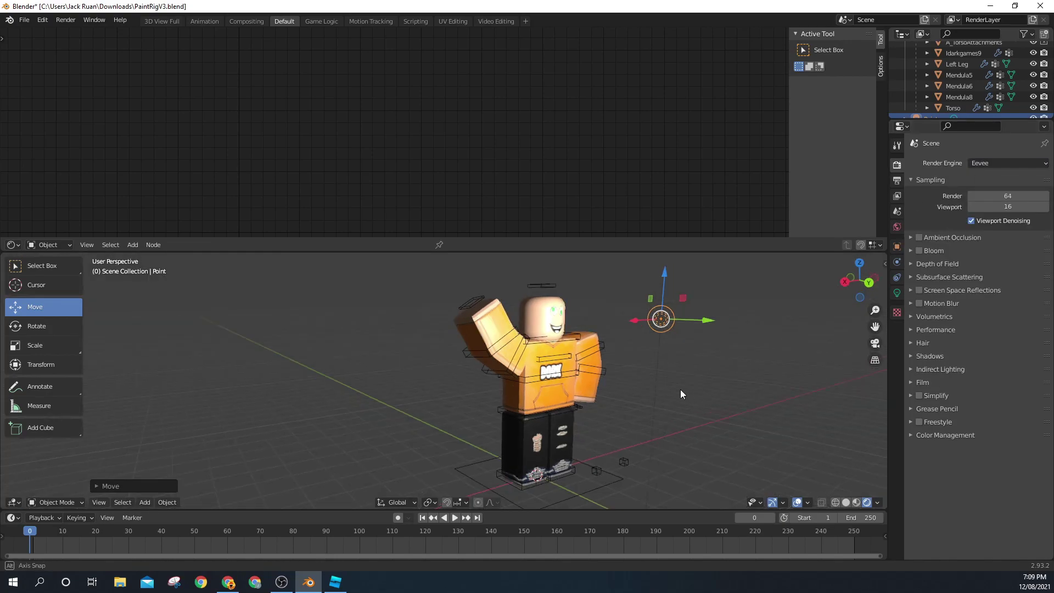
# Move the point light farther forward, away from the character's front, checking how it lights the avatar.
pyautogui.moveTo(679, 390); pyautogui.dragTo(643, 393, button='middle')
pyautogui.moveTo(512, 378); pyautogui.dragTo(593, 383, button='middle')
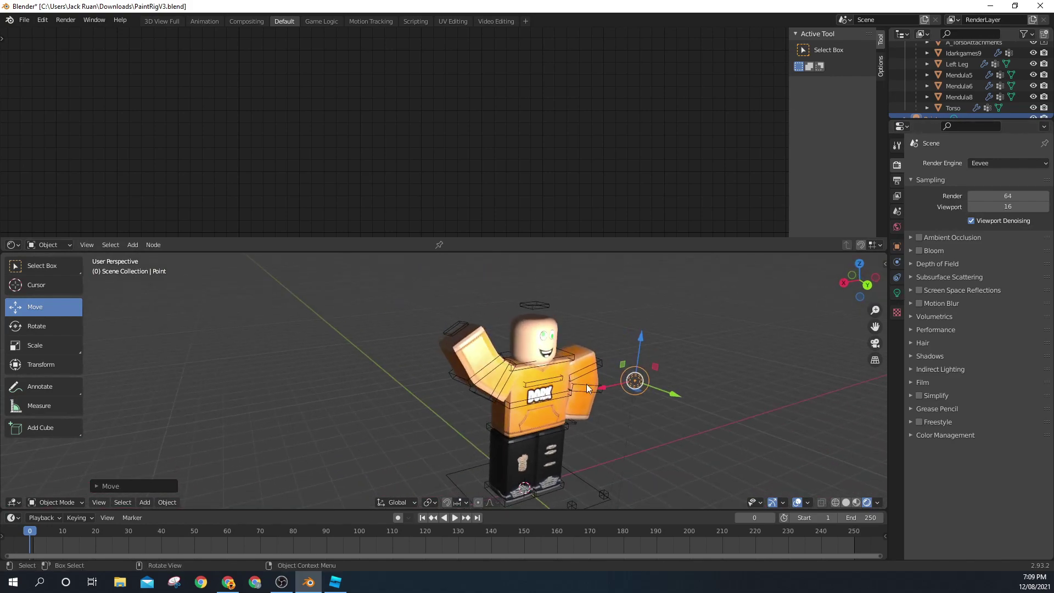
pyautogui.moveTo(666, 394); pyautogui.dragTo(768, 425)
pyautogui.scroll(-3, 565, 362)
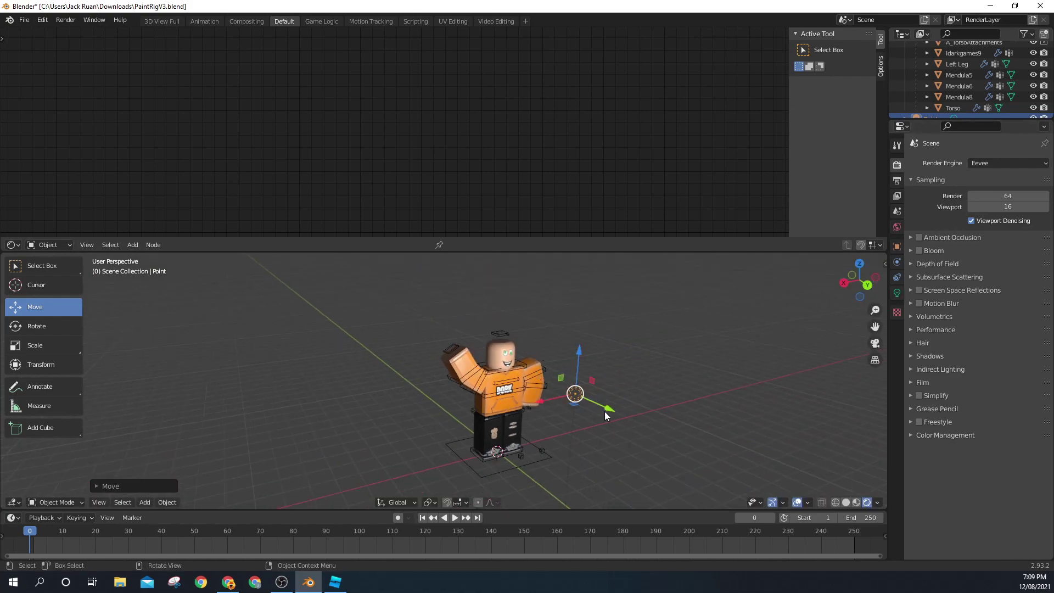
pyautogui.moveTo(604, 411); pyautogui.dragTo(551, 376)
pyautogui.moveTo(574, 383); pyautogui.dragTo(591, 358, button='middle')
pyautogui.scroll(6, 538, 372)
pyautogui.scroll(-7, 538, 372)
pyautogui.moveTo(551, 367); pyautogui.dragTo(629, 397)
# Duplicate the point light by copy and paste, and lower the copy toward the floor in front of the character.
pyautogui.click(631, 400)
pyautogui.hotkey('ctrl', 'v')
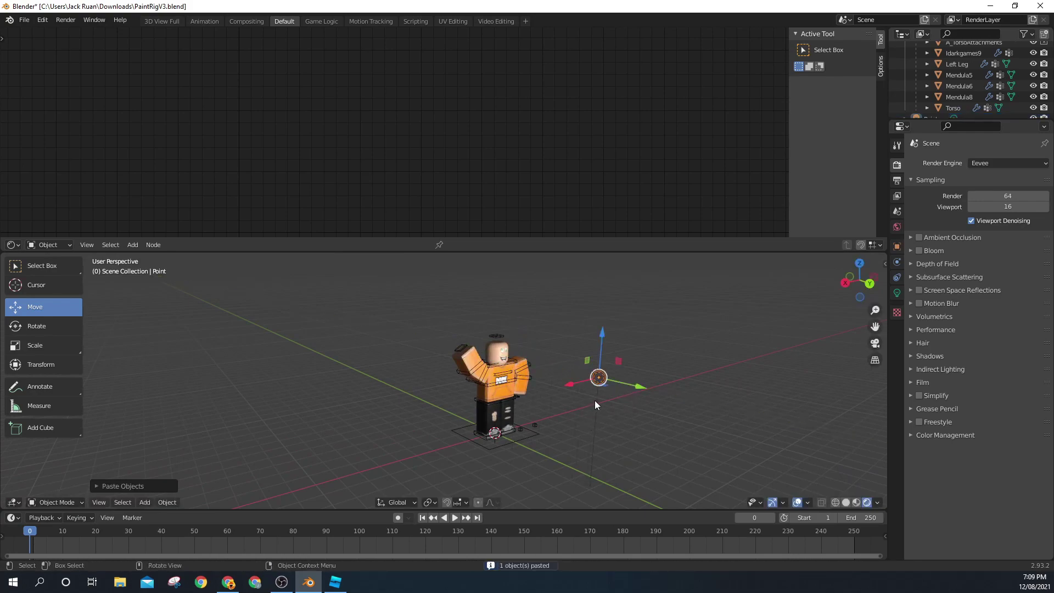
pyautogui.moveTo(600, 327); pyautogui.dragTo(594, 385)
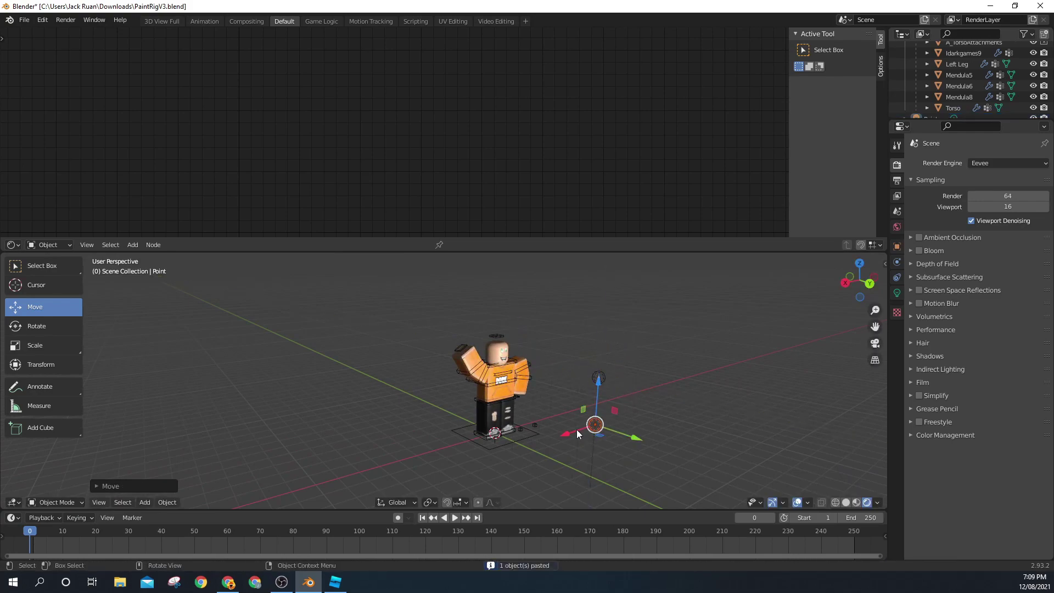
pyautogui.moveTo(635, 435); pyautogui.dragTo(574, 439, button='middle')
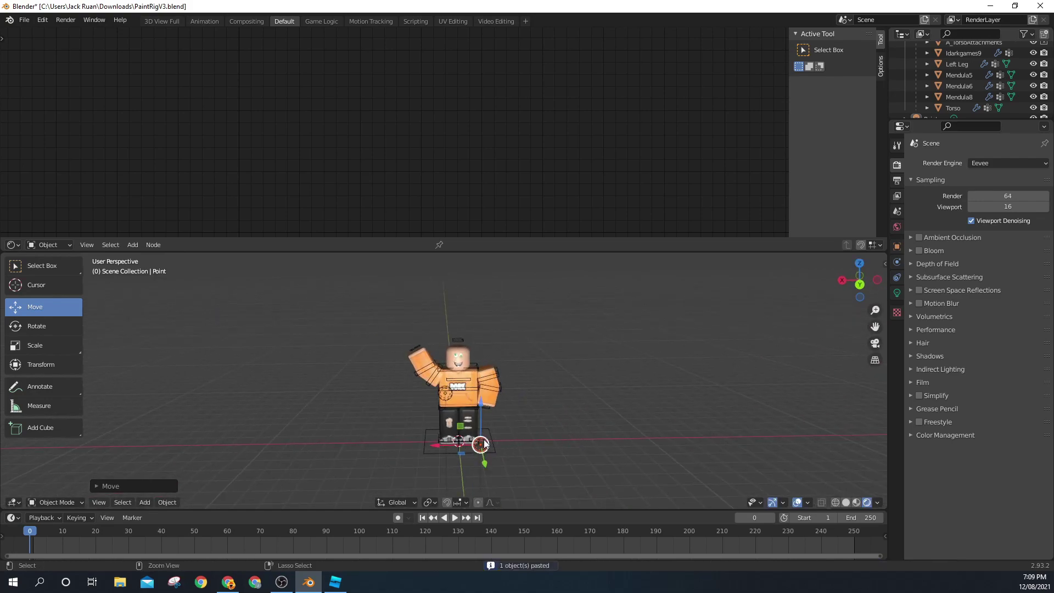
# Paste two more copies of the point light and place one on each side of the character.
pyautogui.hotkey('ctrl', 'v')
pyautogui.press('g')
pyautogui.click(562, 437)
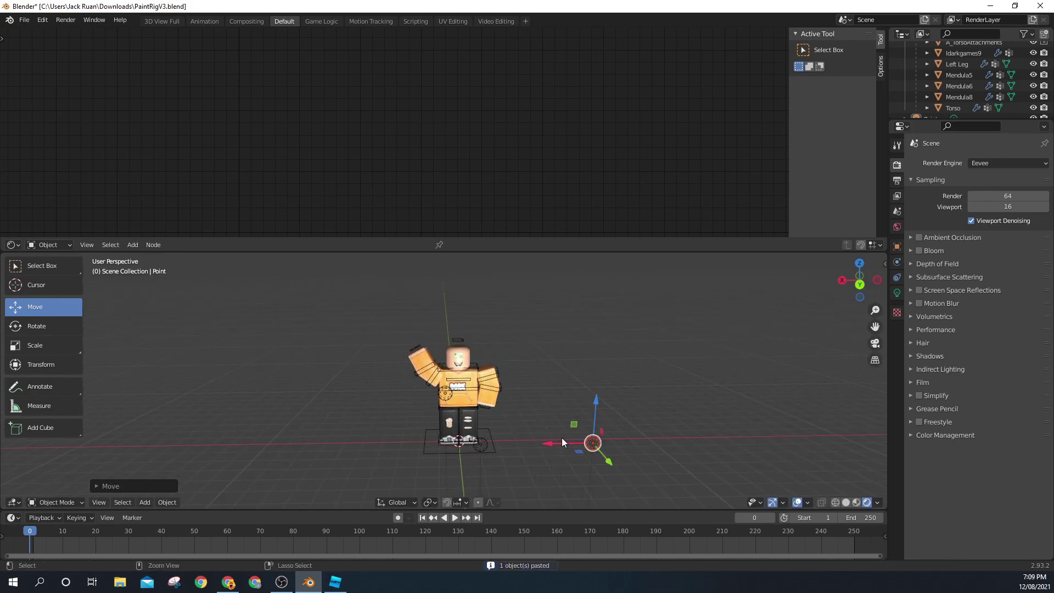
pyautogui.hotkey('ctrl', 'v')
pyautogui.press('g')
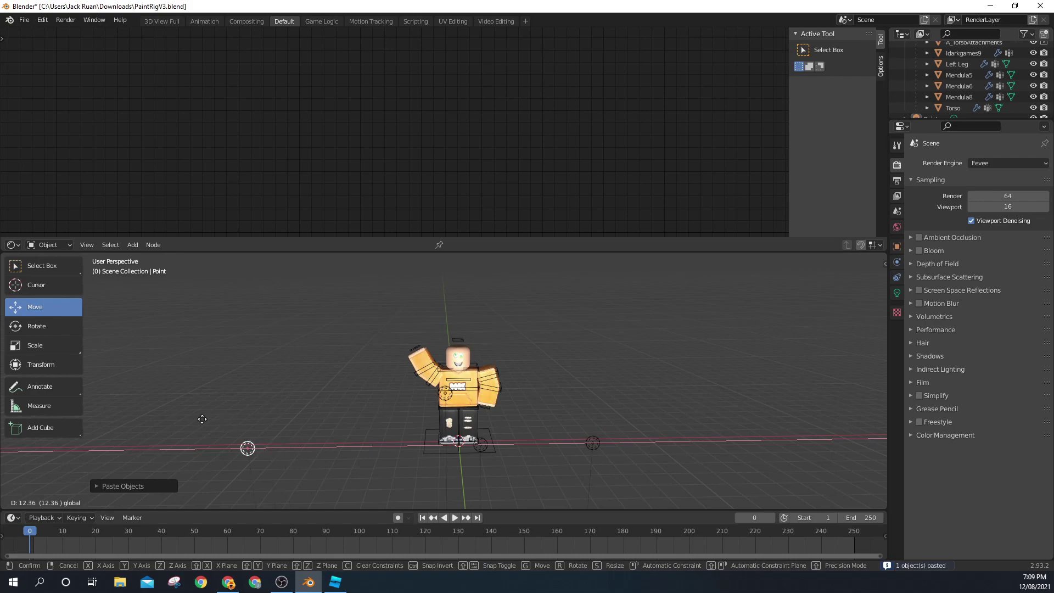
pyautogui.click(202, 420)
# Paste one more copy of the point light and adjust the placement of the lights around the character.
pyautogui.hotkey('ctrl', 'v')
pyautogui.moveTo(362, 442); pyautogui.dragTo(418, 438, button='middle')
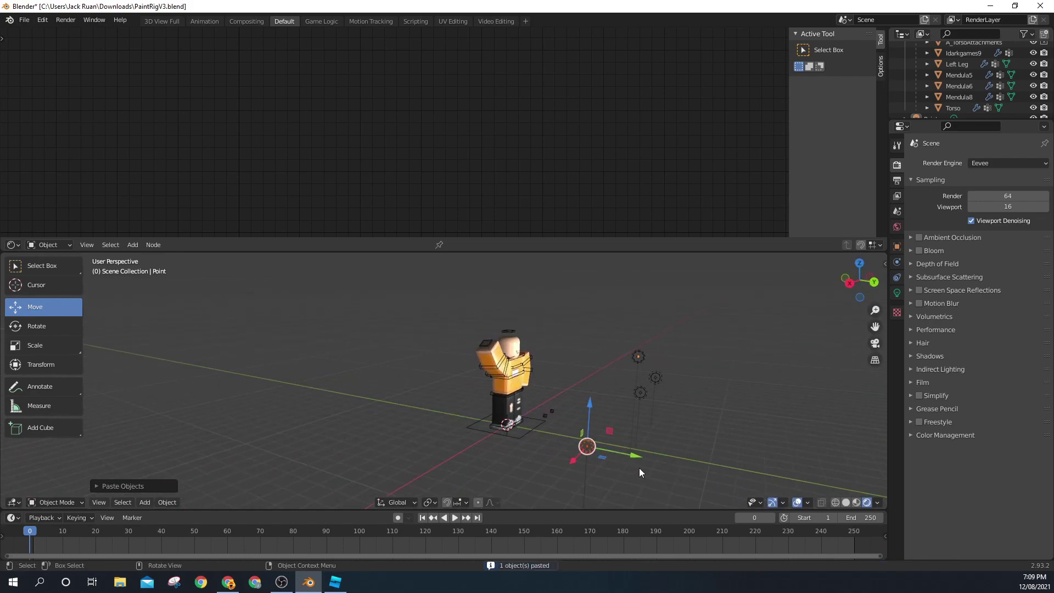
pyautogui.moveTo(640, 458); pyautogui.dragTo(553, 439)
pyautogui.moveTo(484, 438); pyautogui.dragTo(464, 443)
pyautogui.click(427, 400)
pyautogui.moveTo(627, 395); pyautogui.dragTo(500, 385, button='middle')
pyautogui.click(465, 359)
pyautogui.moveTo(565, 386); pyautogui.dragTo(694, 394, button='middle')
pyautogui.moveTo(694, 393); pyautogui.dragTo(712, 418)
pyautogui.click(638, 405)
pyautogui.click(610, 398)
pyautogui.moveTo(594, 392); pyautogui.dragTo(552, 379, button='middle')
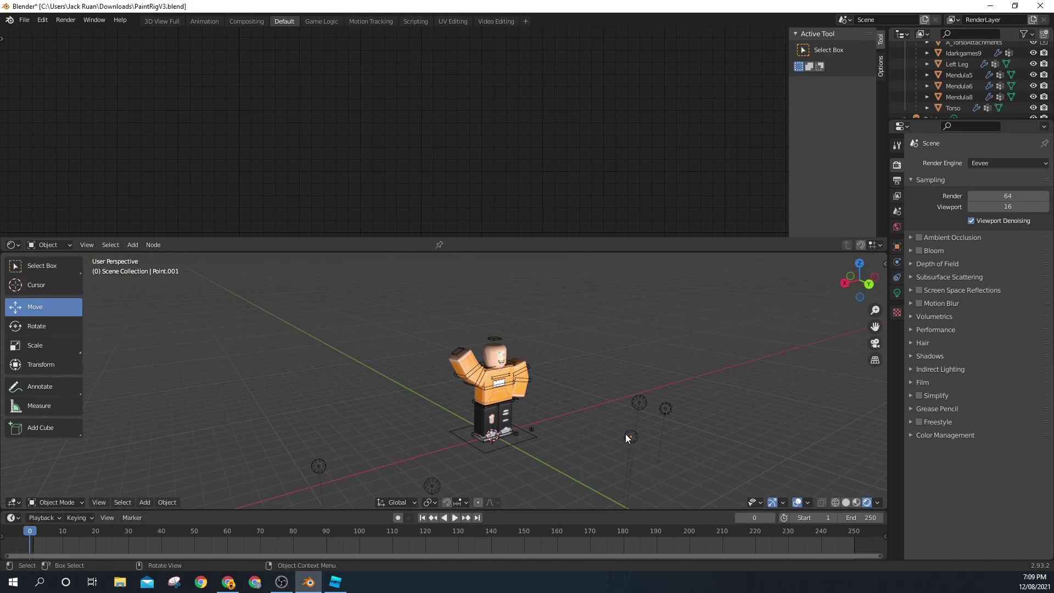
pyautogui.moveTo(628, 425); pyautogui.dragTo(555, 387, button='middle')
# Add a camera to the scene and switch the viewport to the camera's view.
pyautogui.click(144, 503)
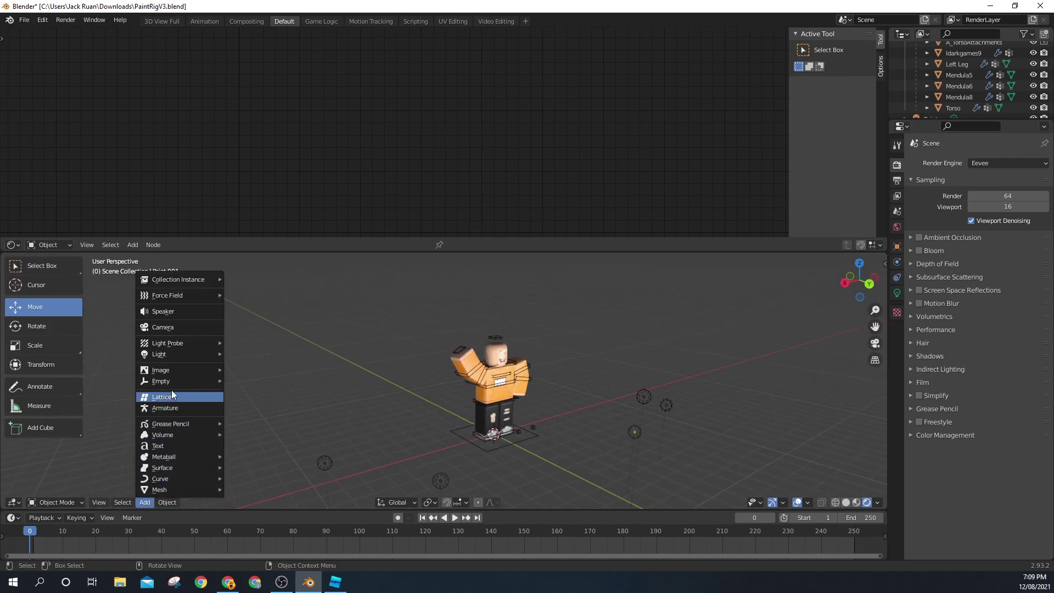
pyautogui.click(178, 328)
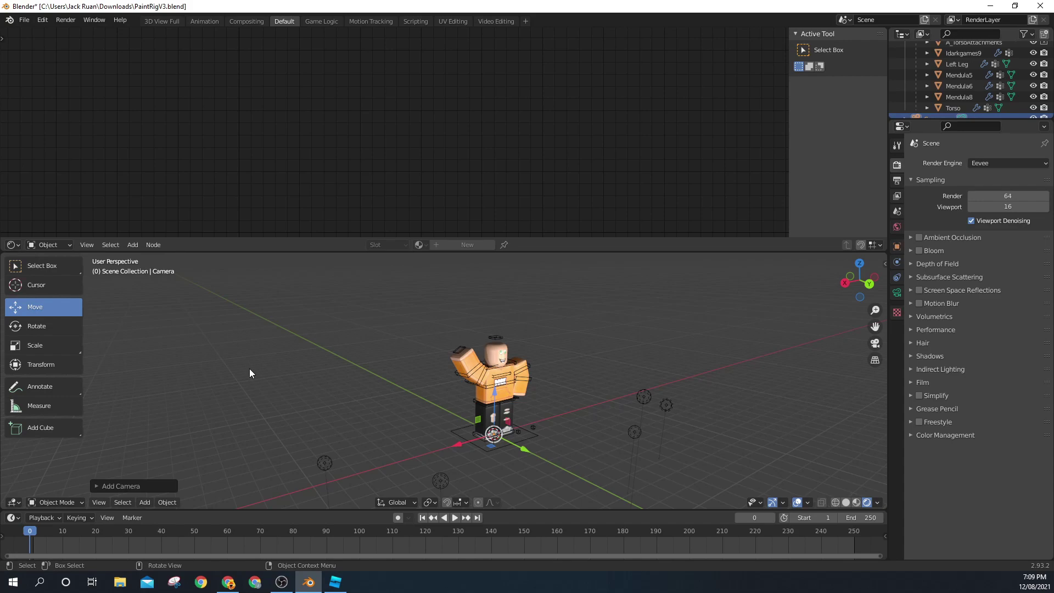
pyautogui.press('KP_0')
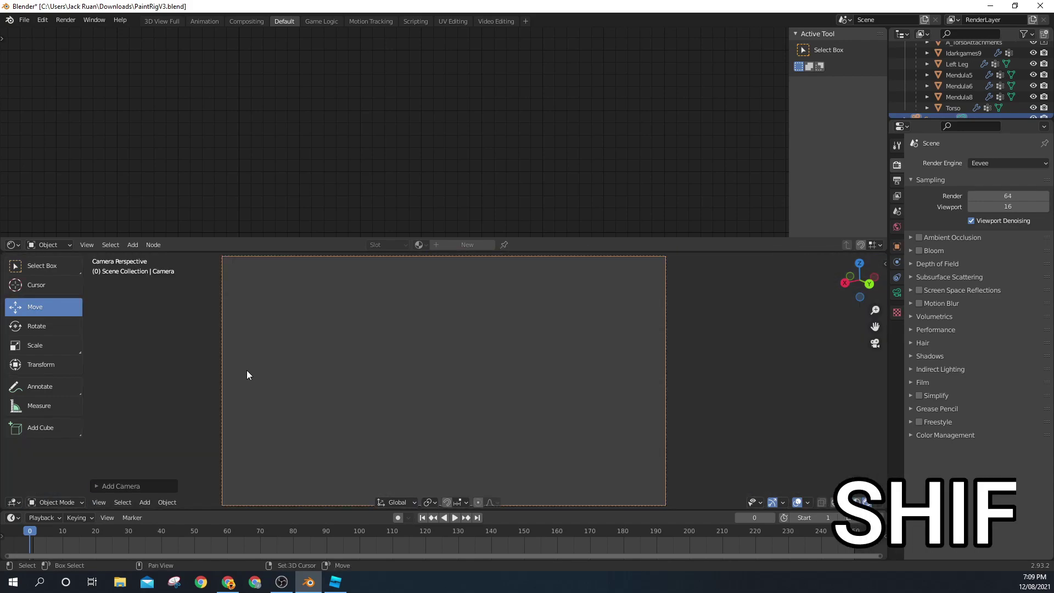
# Use fly navigation to pull the camera back and raise it until the whole character fits in the frame.
pyautogui.hotkey('shift', '`')
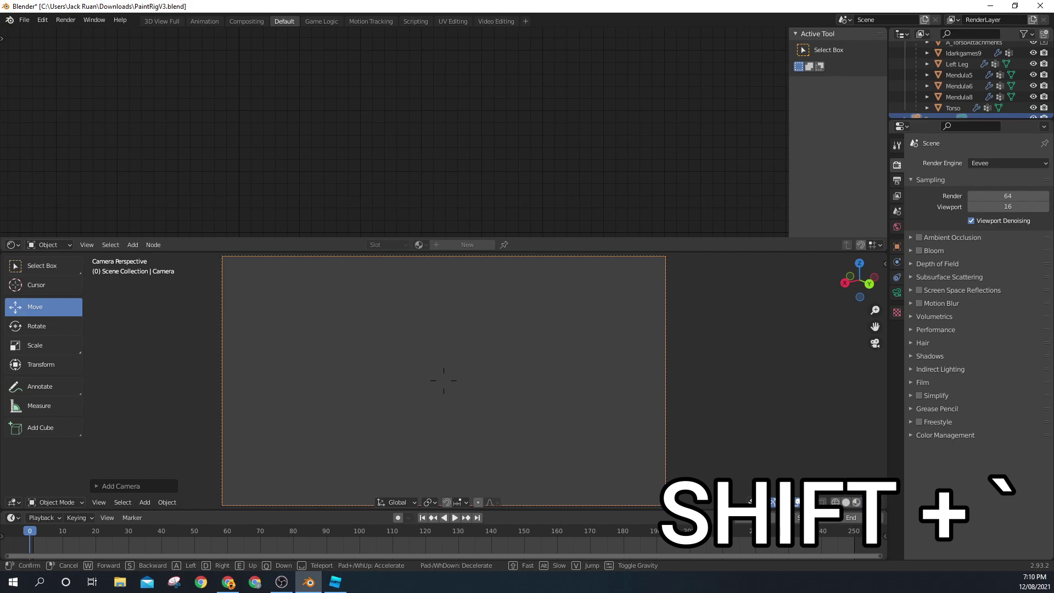
pyautogui.press('s')
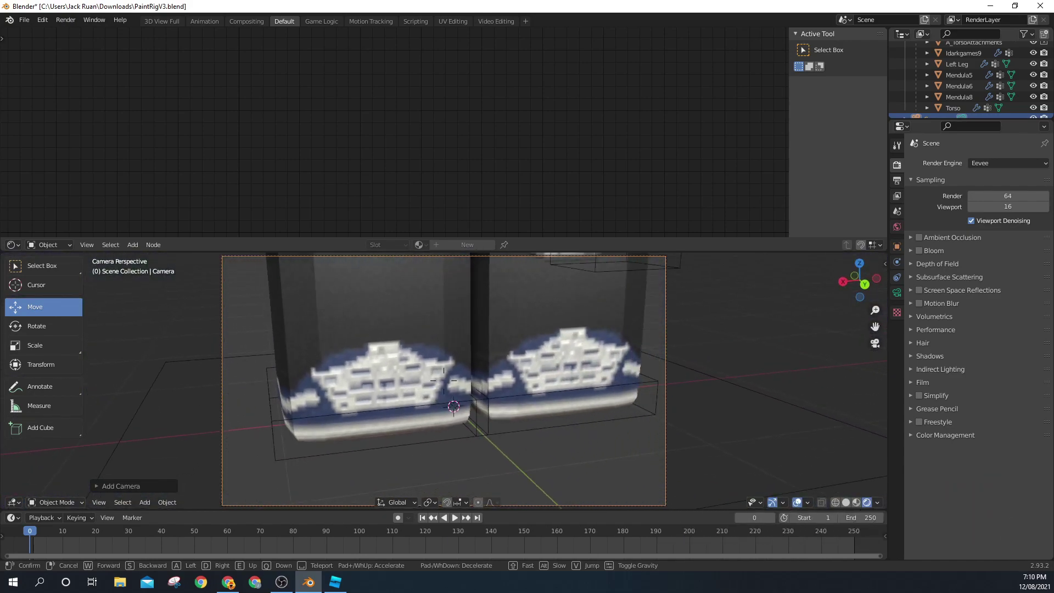
pyautogui.press('e')
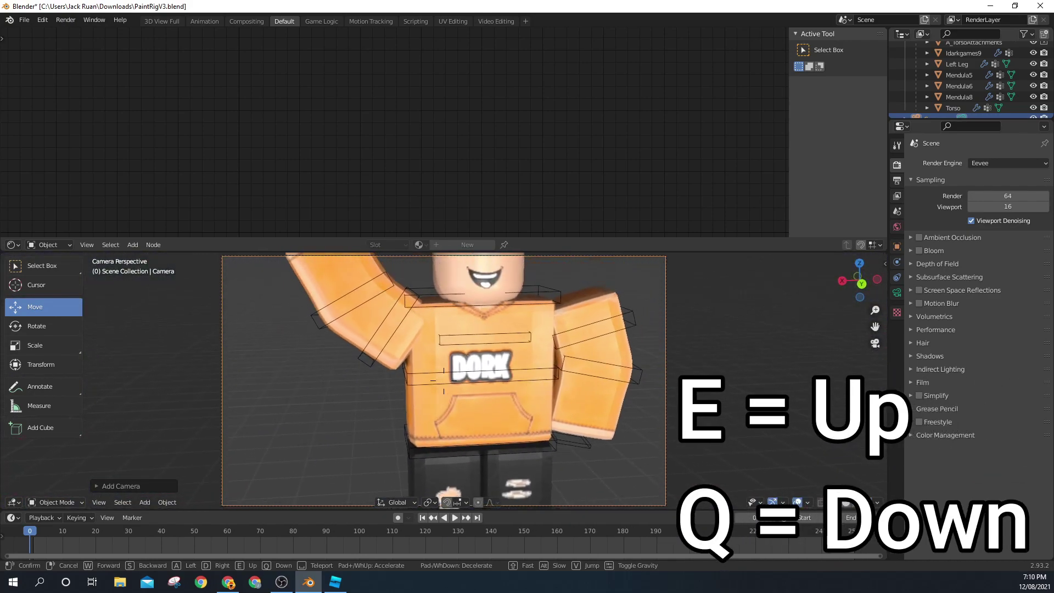
pyautogui.press('q')
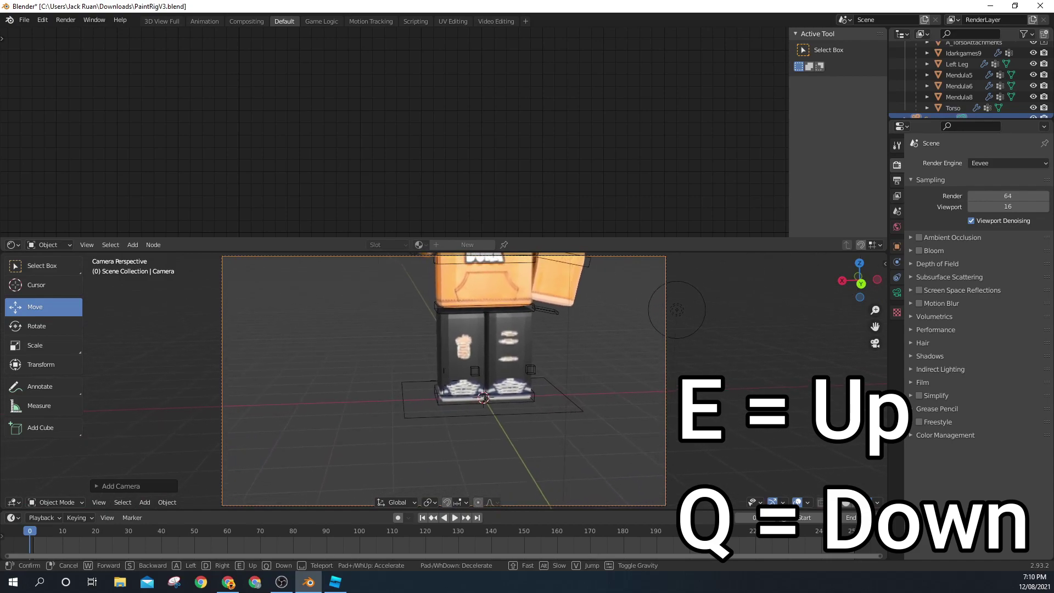
pyautogui.press('e')
pyautogui.press('e')
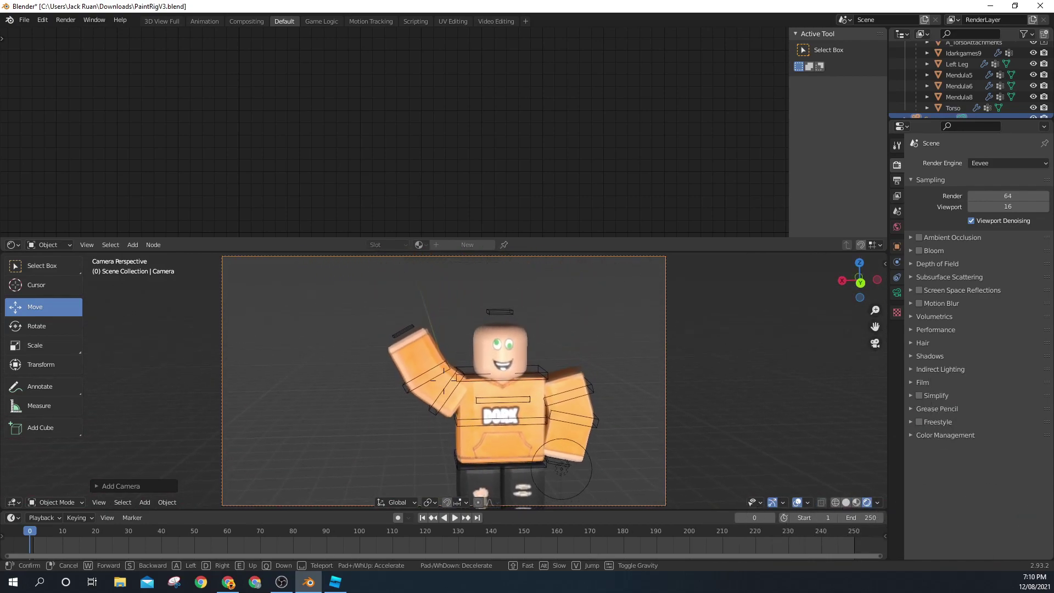
pyautogui.press('s')
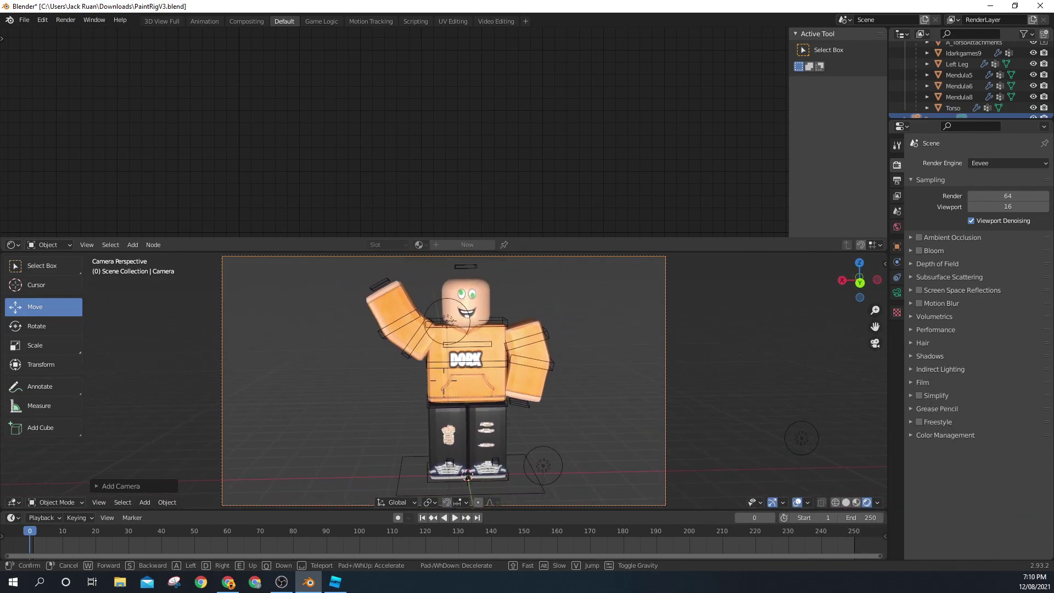
# Fly the camera sideways to frame the full character from the front near the center, and accept that position.
pyautogui.press('a')
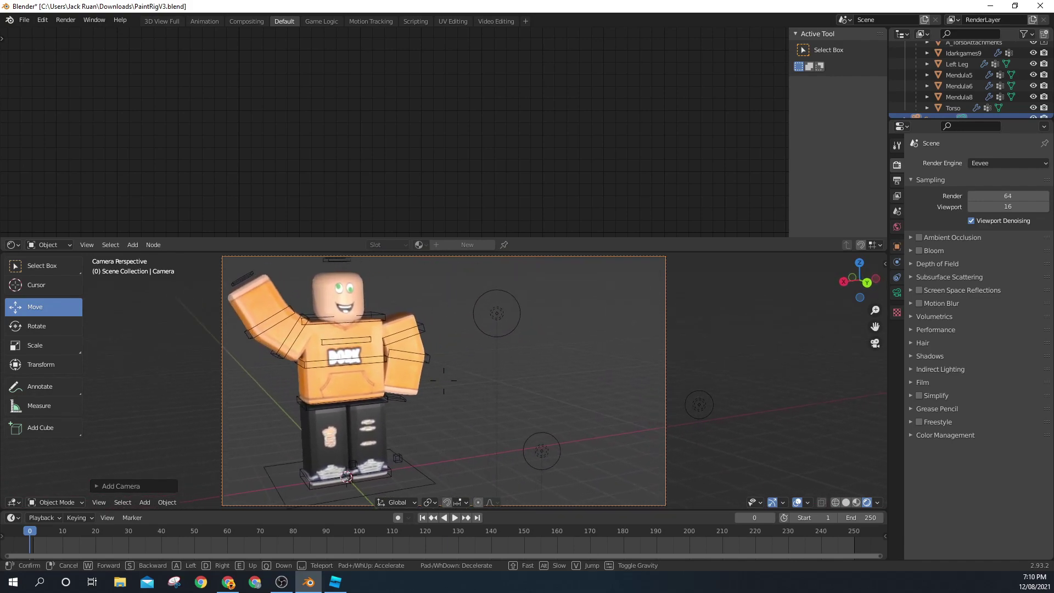
pyautogui.press('a')
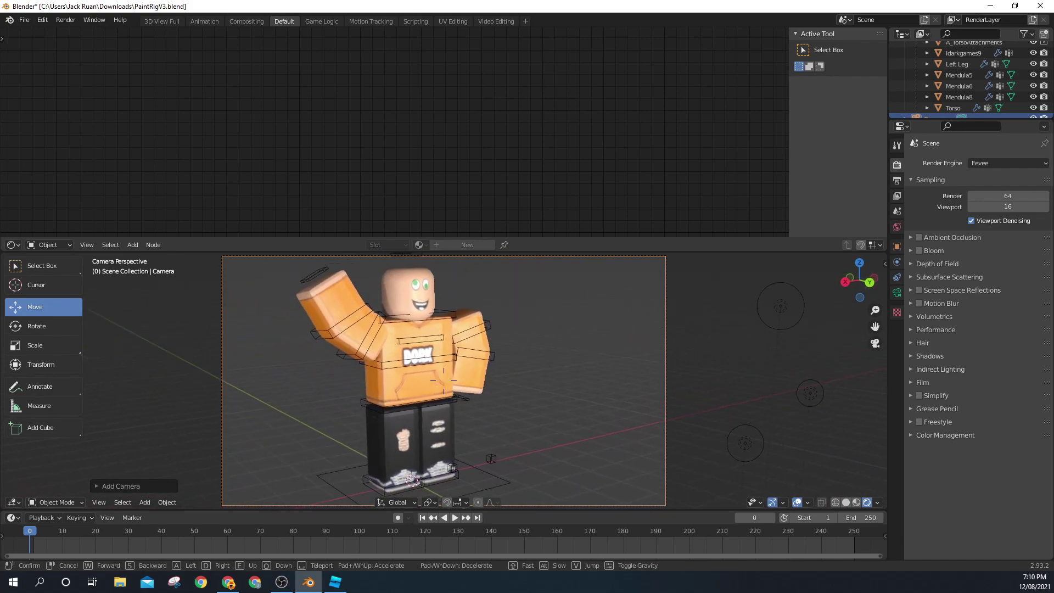
pyautogui.press('d')
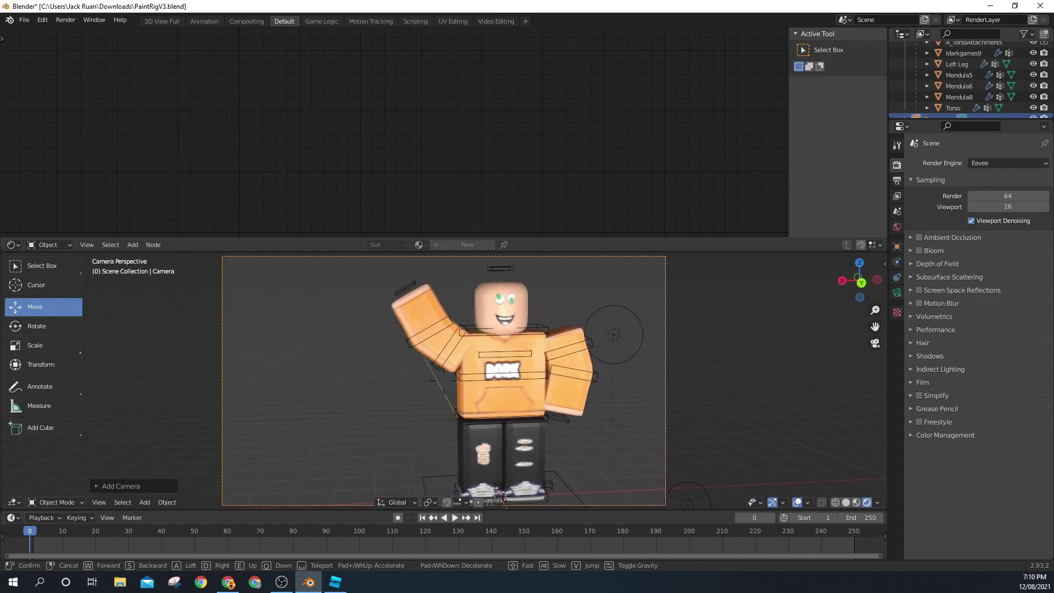
pyautogui.press('d')
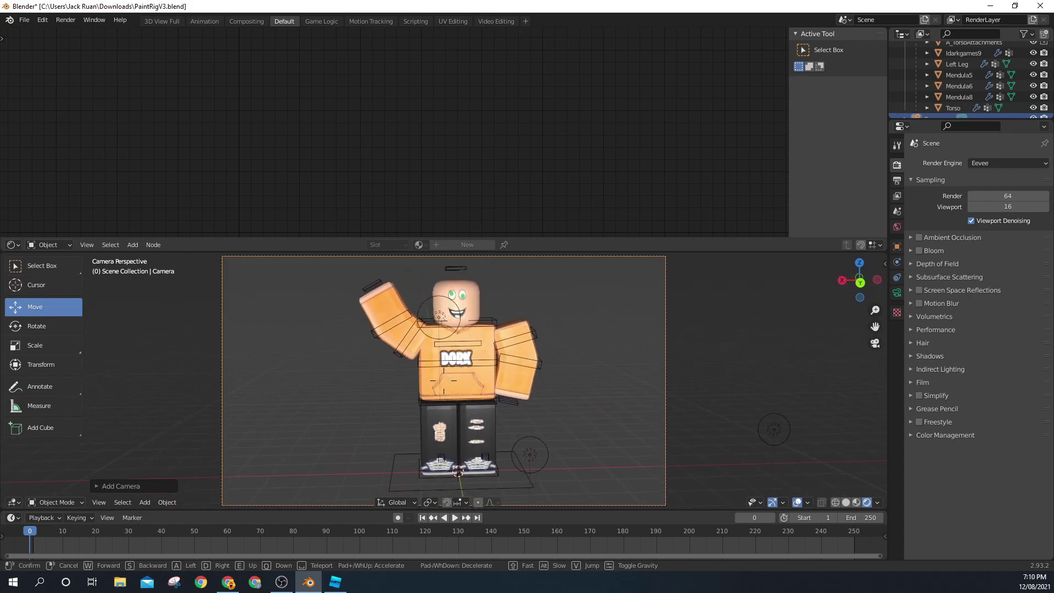
pyautogui.press('d')
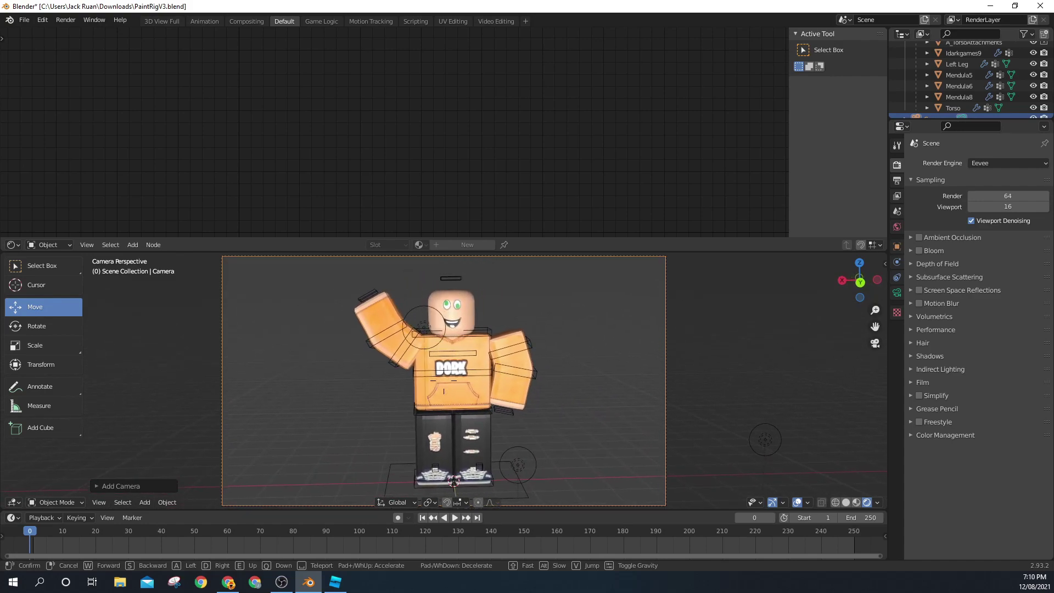
pyautogui.click(444, 381)
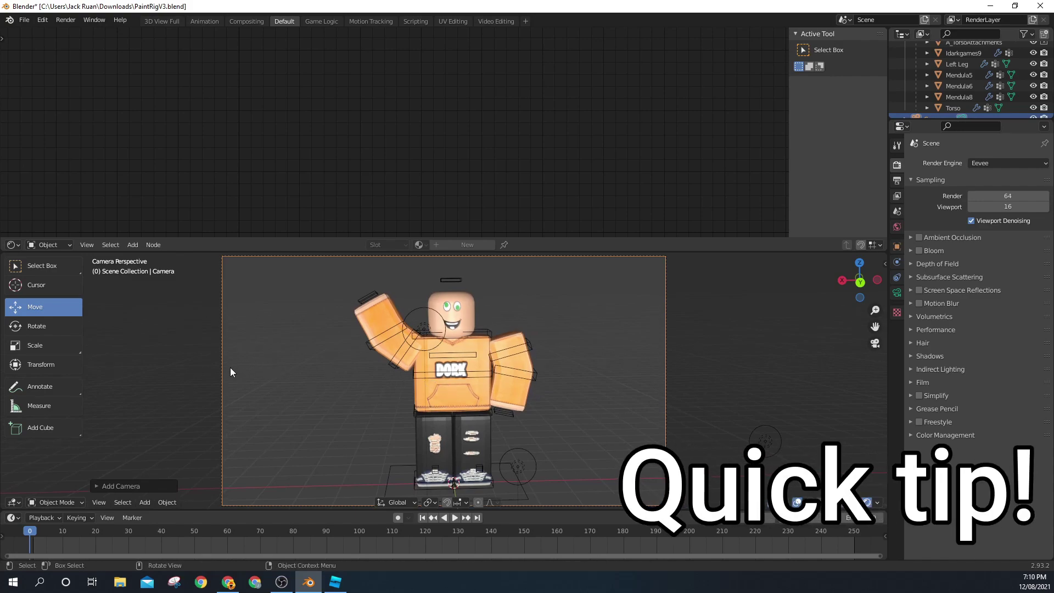
# Roll the camera slightly so the character leans diagonally within the camera frame.
pyautogui.press('r')
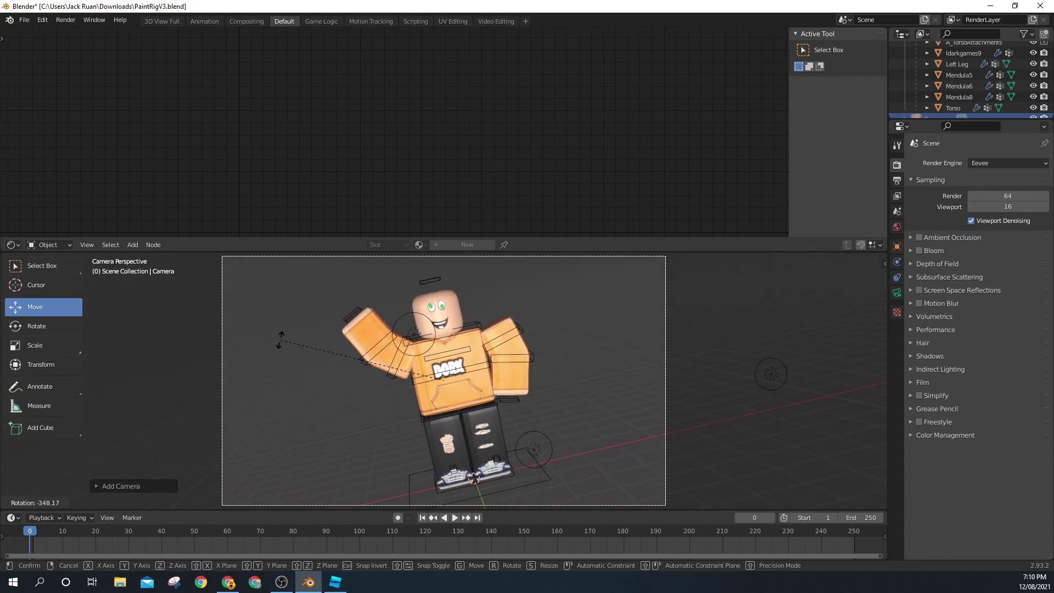
pyautogui.click(332, 355)
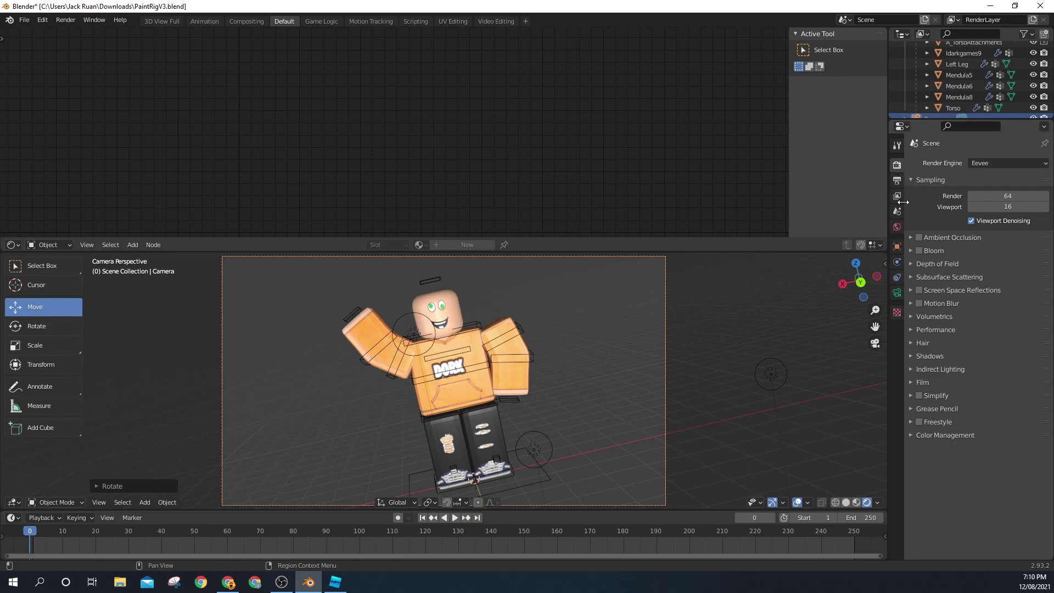
# Enable a transparent film background for the scene, render the image, and inspect the result at different magnifications.
pyautogui.click(910, 383)
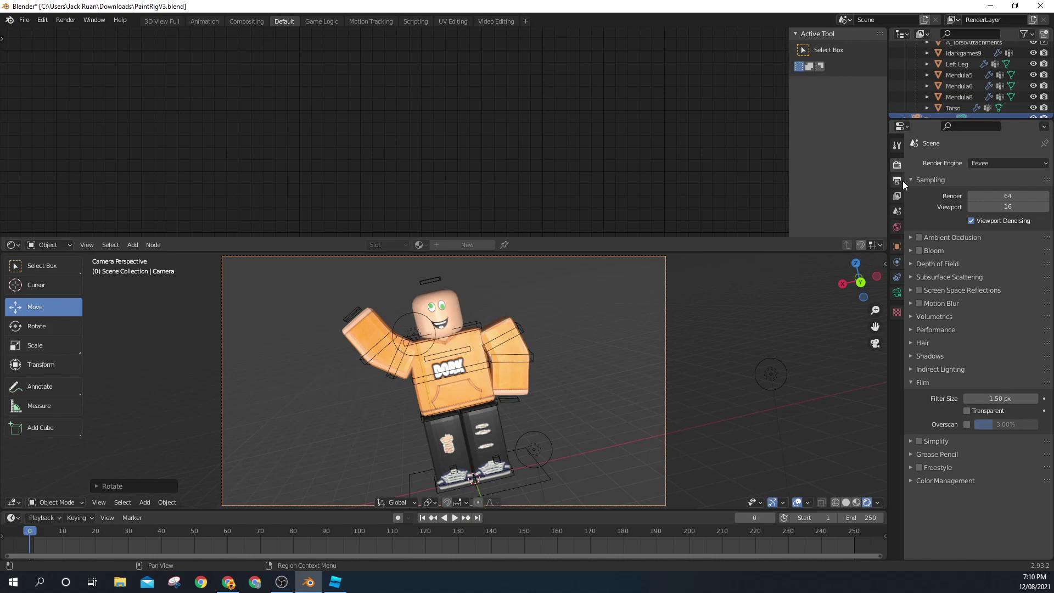
pyautogui.click(966, 411)
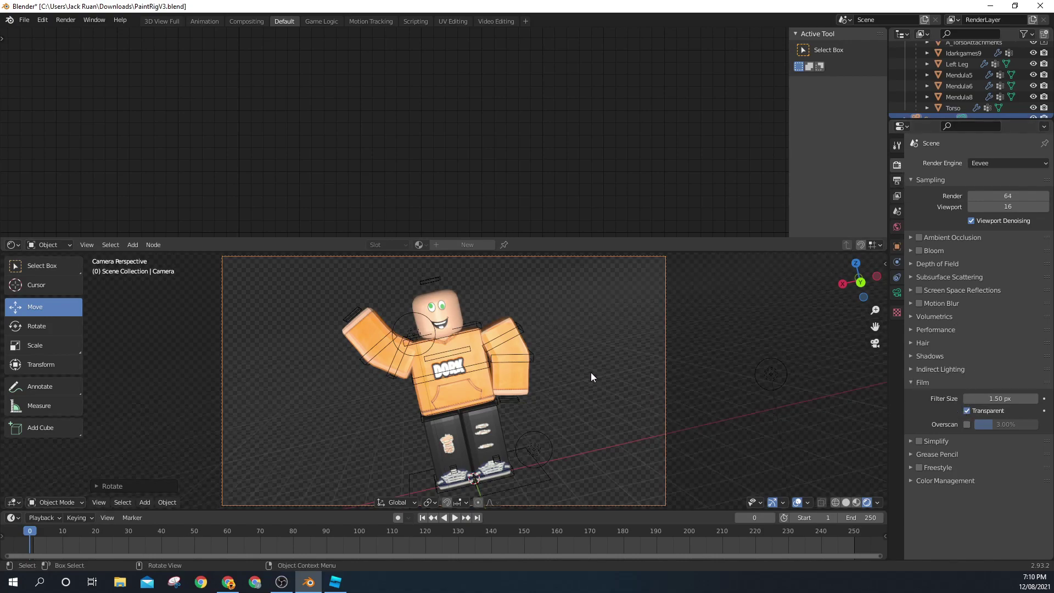
pyautogui.press('F12')
pyautogui.scroll(-6, 621, 316)
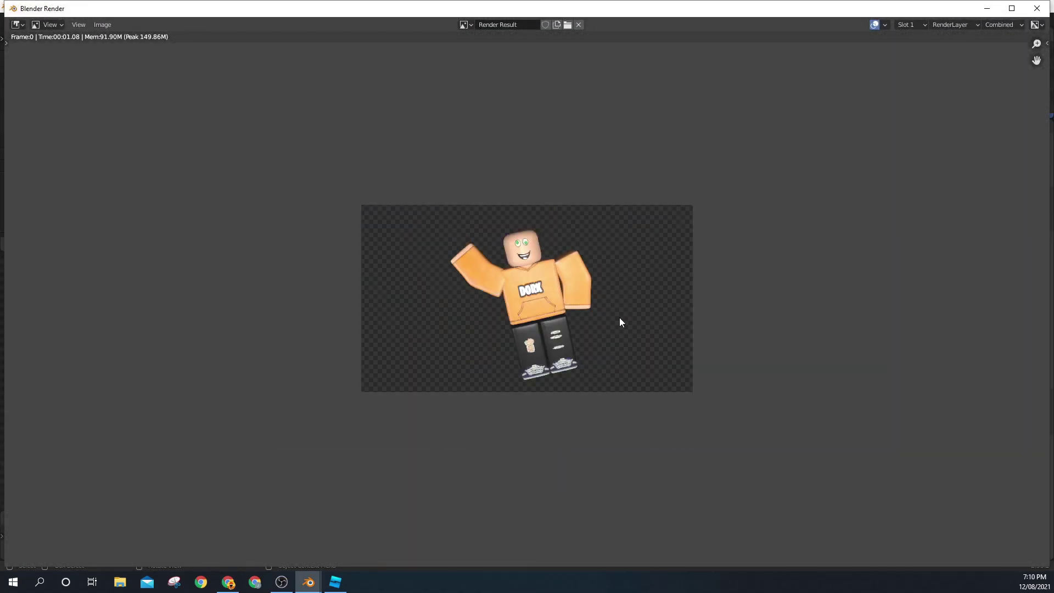
pyautogui.scroll(4, 617, 302)
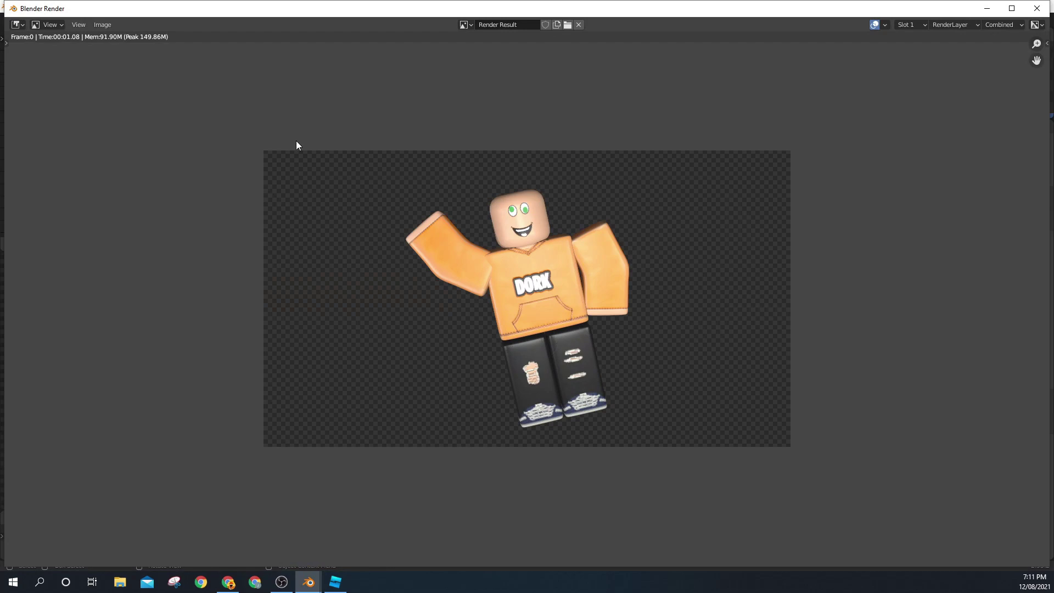
pyautogui.scroll(1, 338, 157)
pyautogui.scroll(2, 667, 156)
pyautogui.scroll(-4, 639, 156)
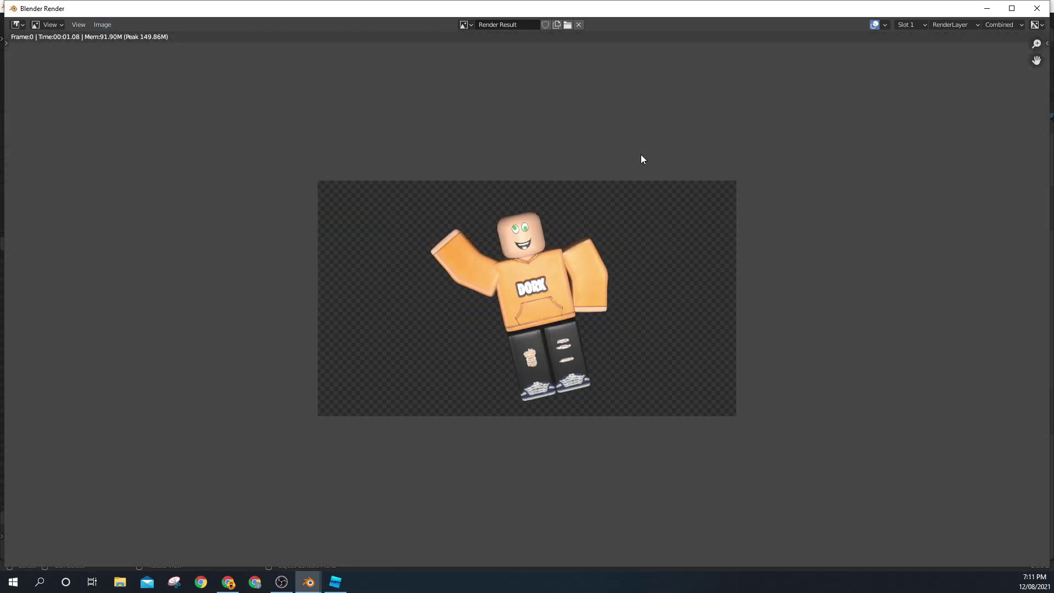
# Save the render as a PNG image named RevVictrixGFX.png on the D: drive.
pyautogui.click(102, 24)
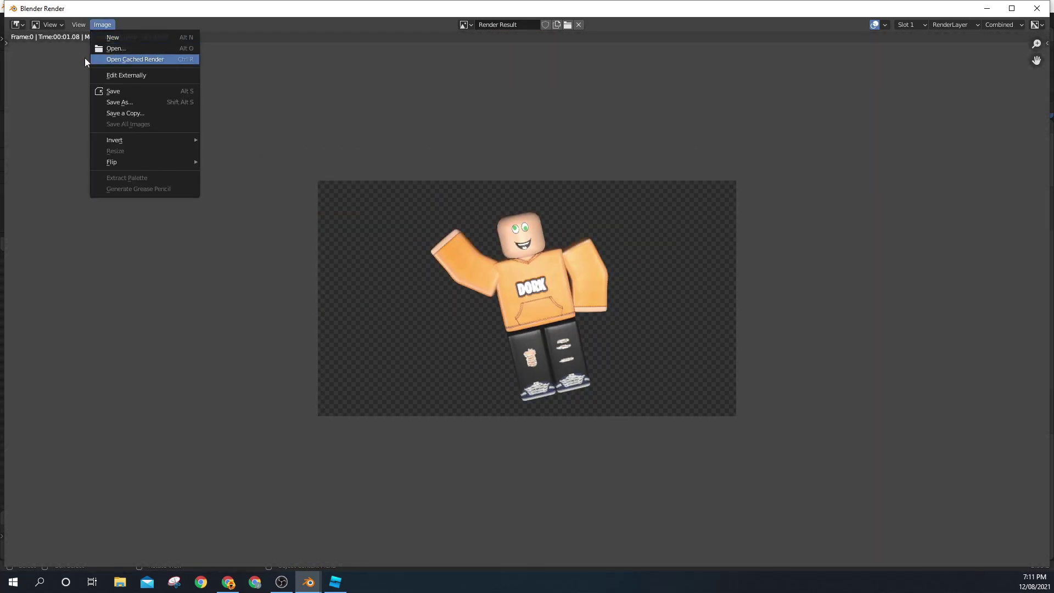
pyautogui.click(109, 101)
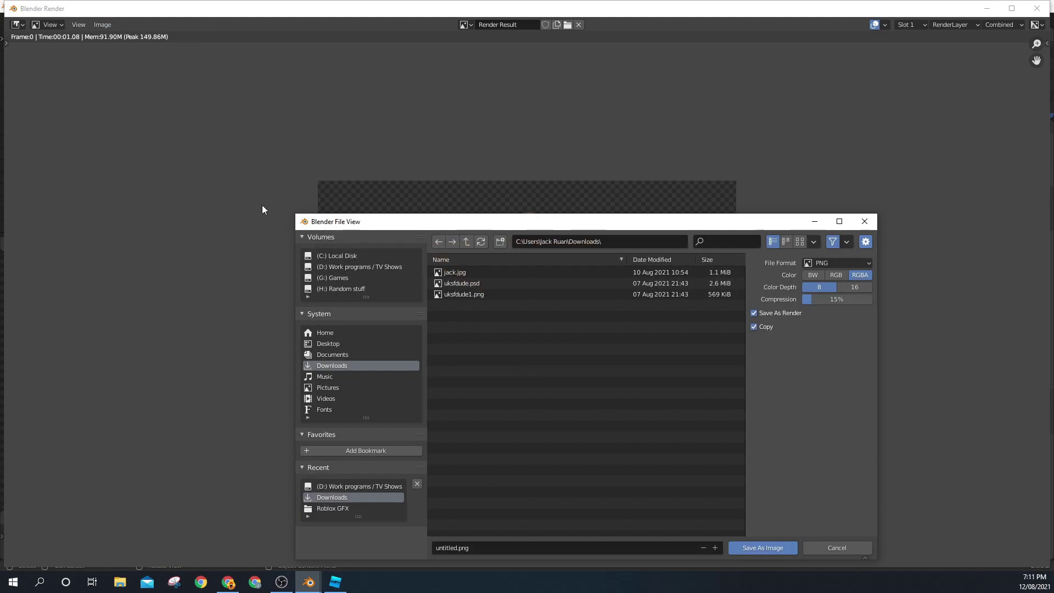
pyautogui.click(354, 266)
pyautogui.click(461, 547)
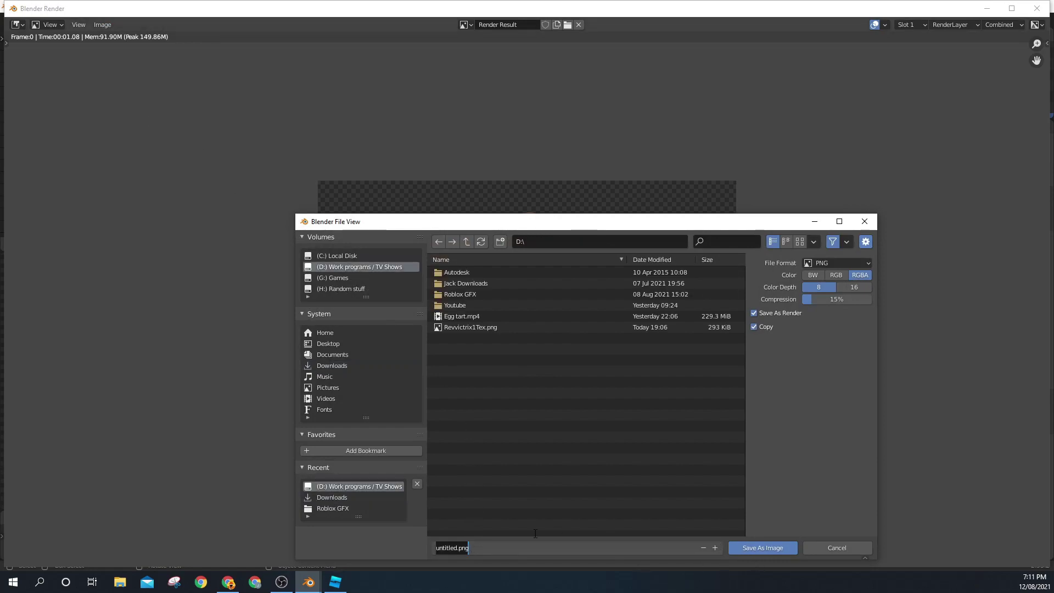
pyautogui.write('RevVictrixGFX')
pyautogui.press('Return')
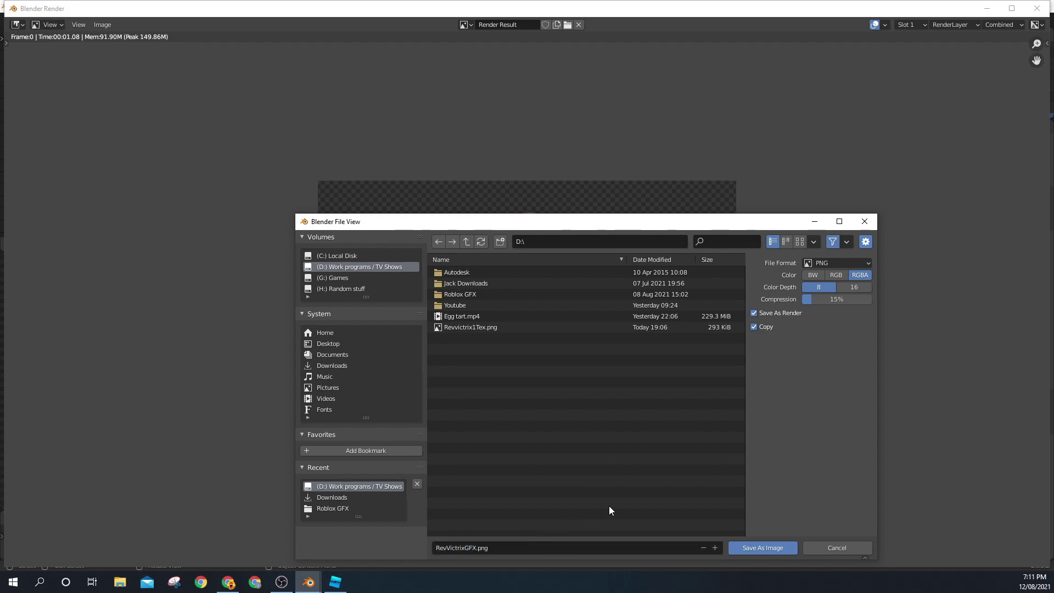
pyautogui.click(762, 548)
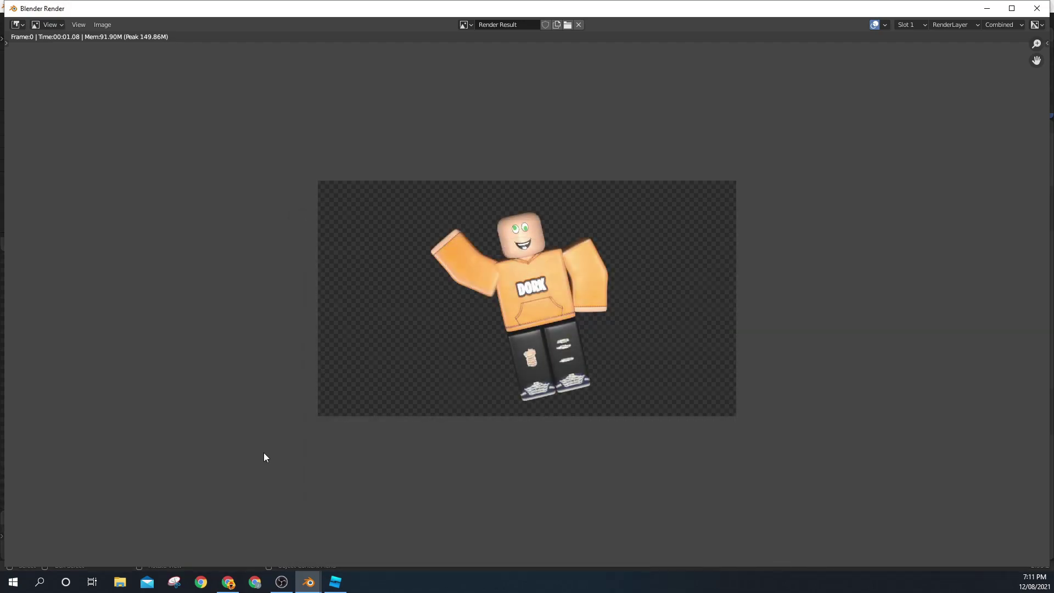
# View the saved RevVictrixGFX.png from File Explorer in Photos, close it, and maximize the Blender render window.
pyautogui.click(120, 582)
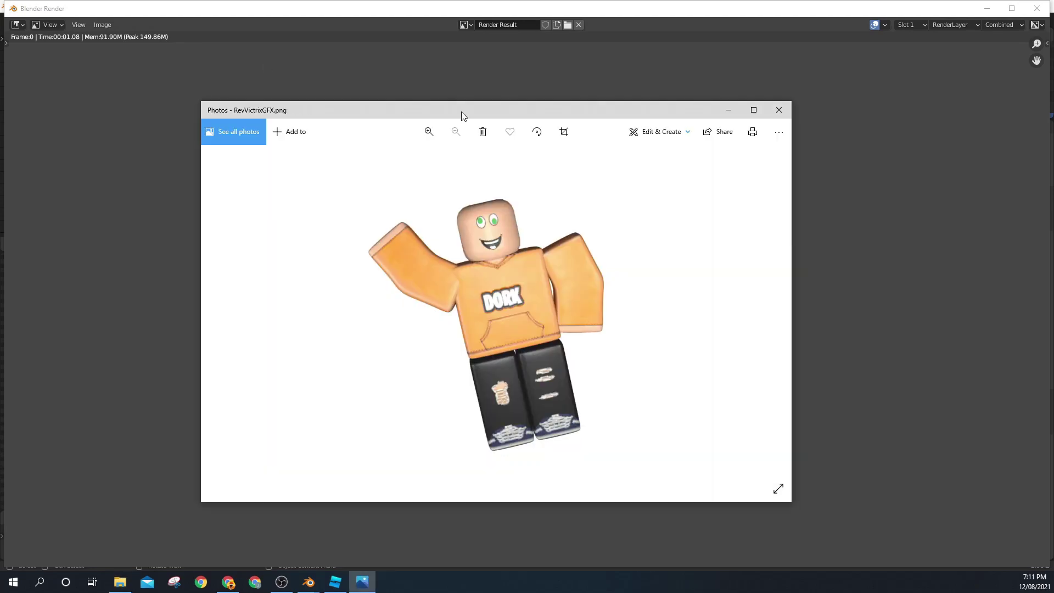
pyautogui.moveTo(461, 111); pyautogui.dragTo(541, 2)
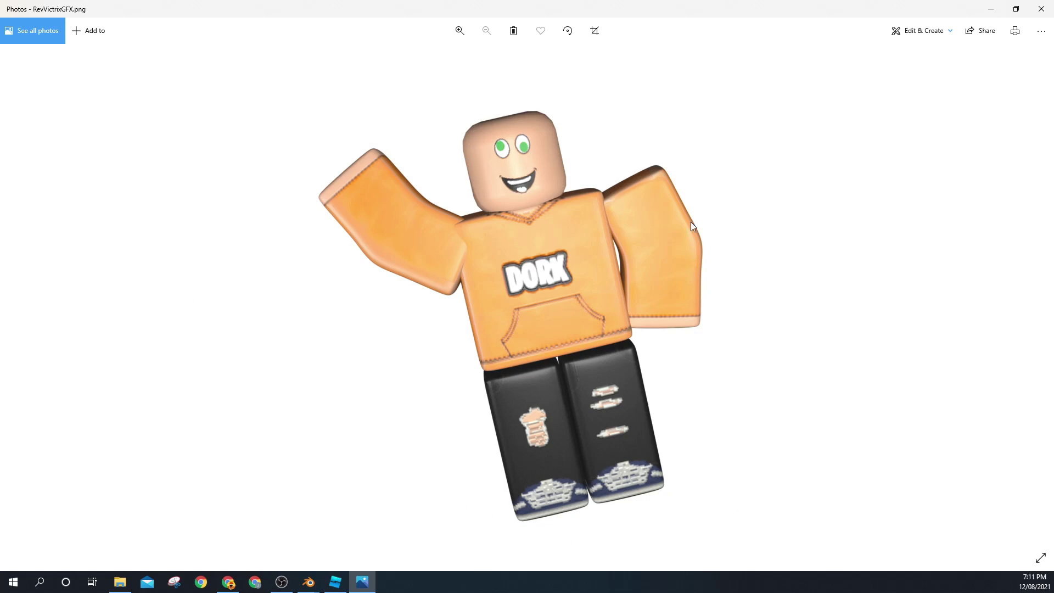
pyautogui.click(1041, 9)
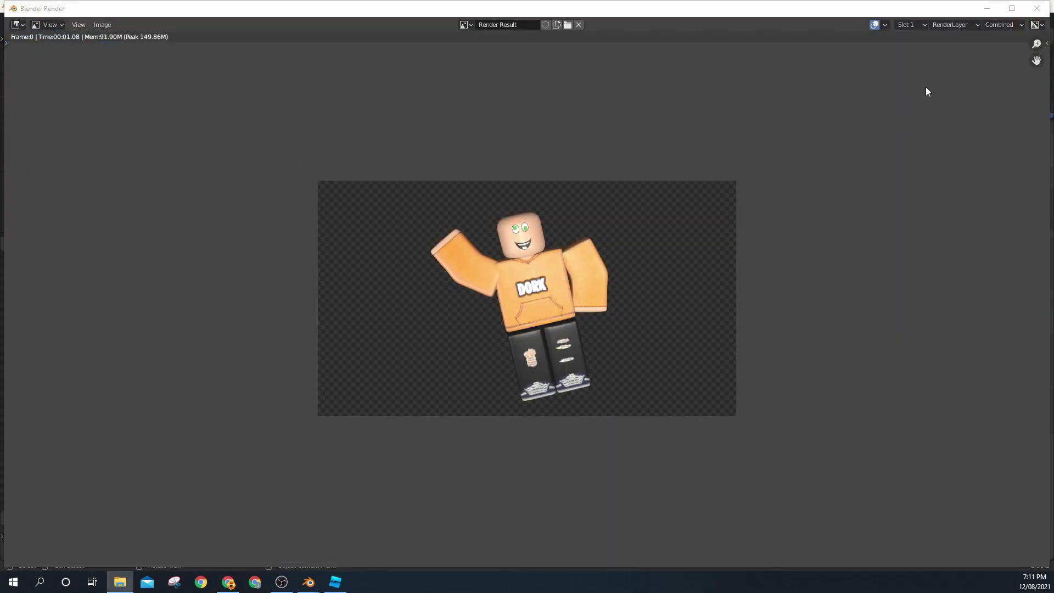
pyautogui.click(1011, 9)
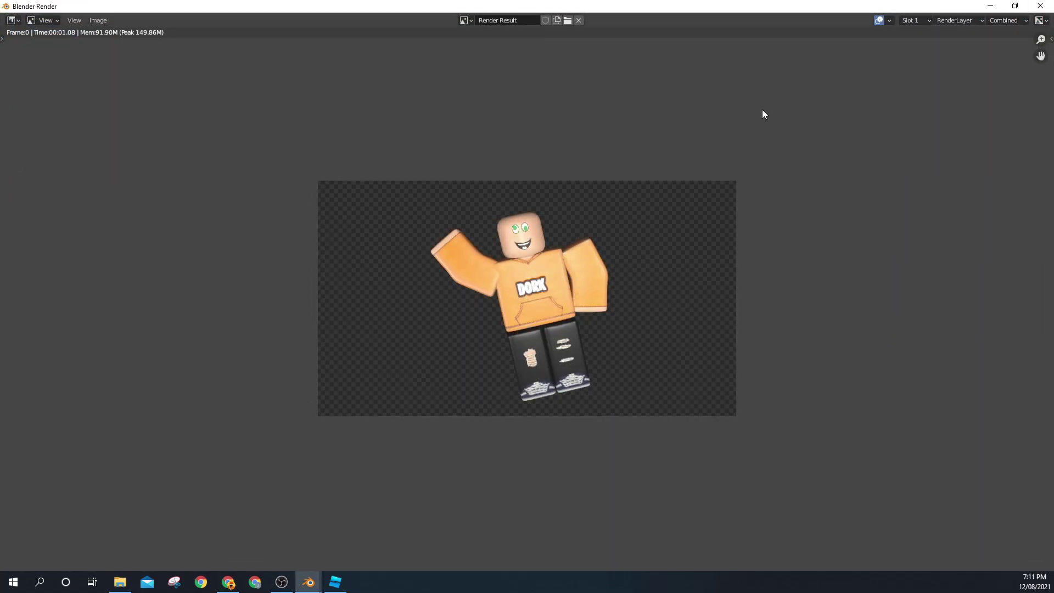